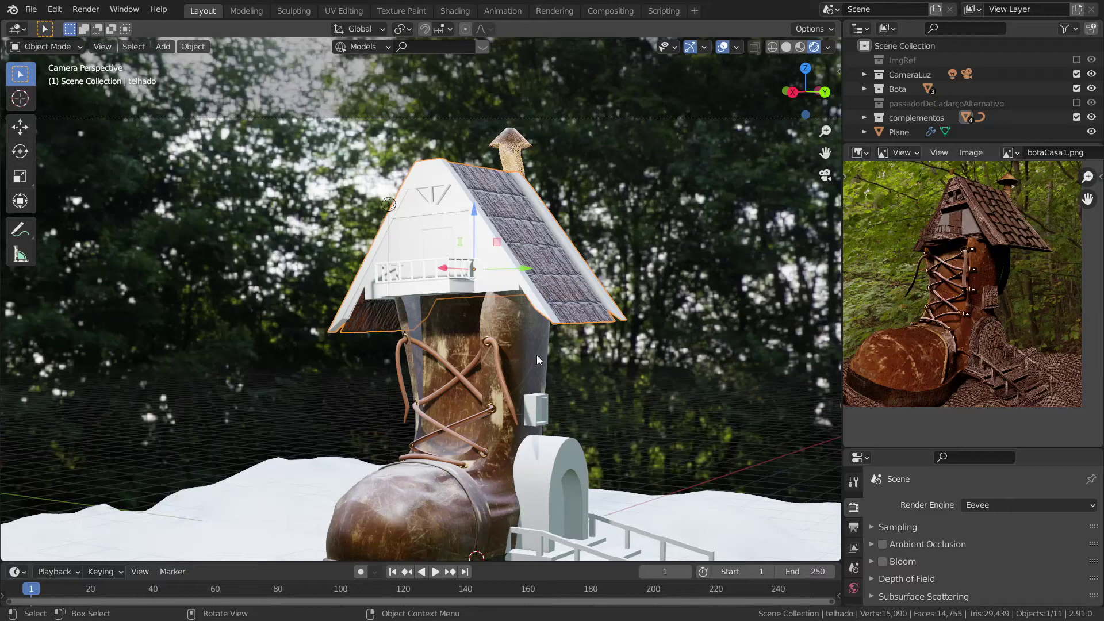
Zoom the camera view out and select the snowy ground plane under the boot house
scroll(603, 332, "down", 3)
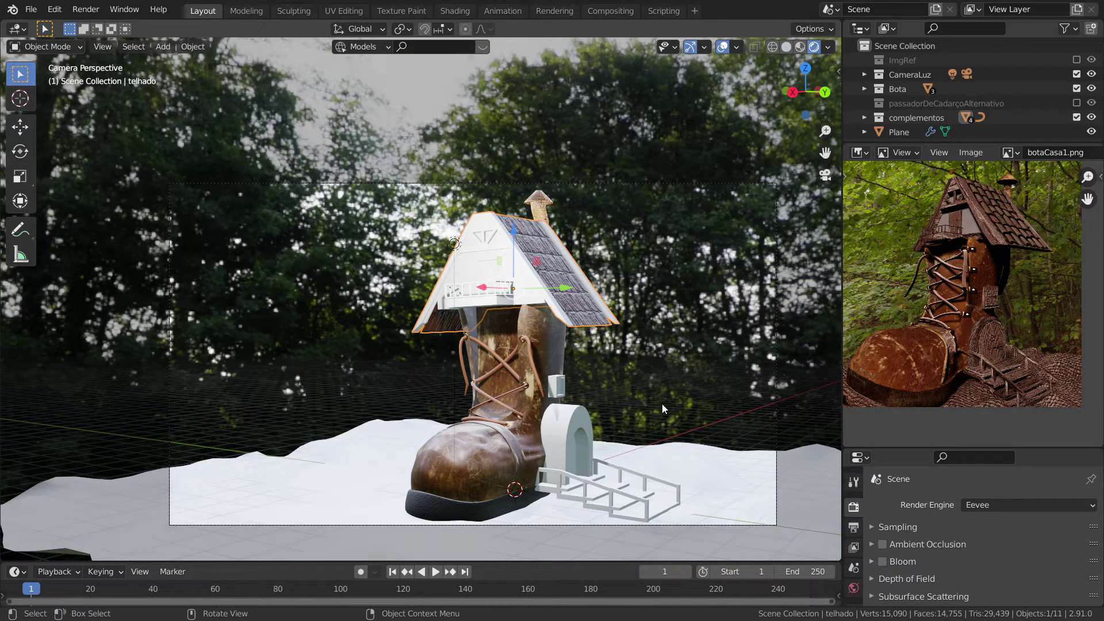
left_click(655, 466)
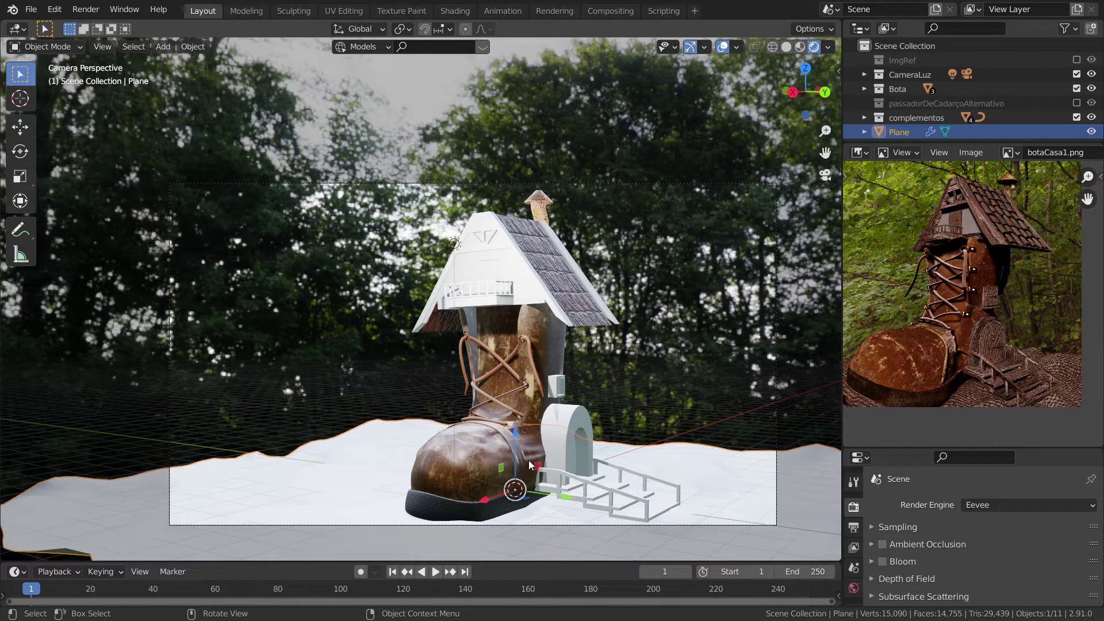
Recentre the camera view and reference image, then move to the Shading workspace
middle_click_drag(554, 453, 530, 388, "shift")
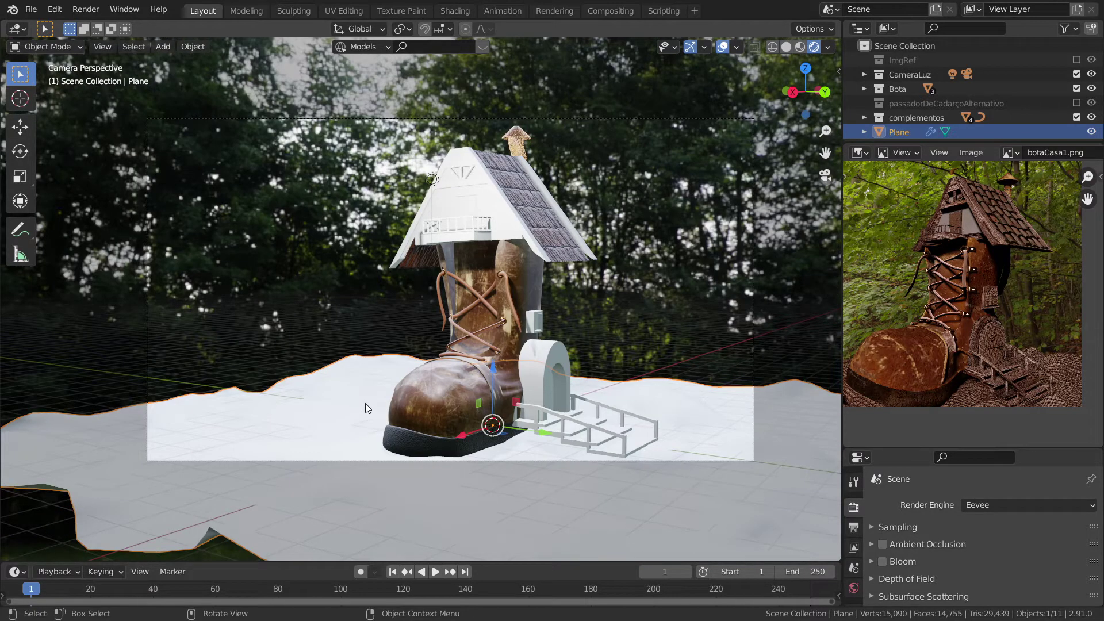
middle_click_drag(912, 352, 914, 312)
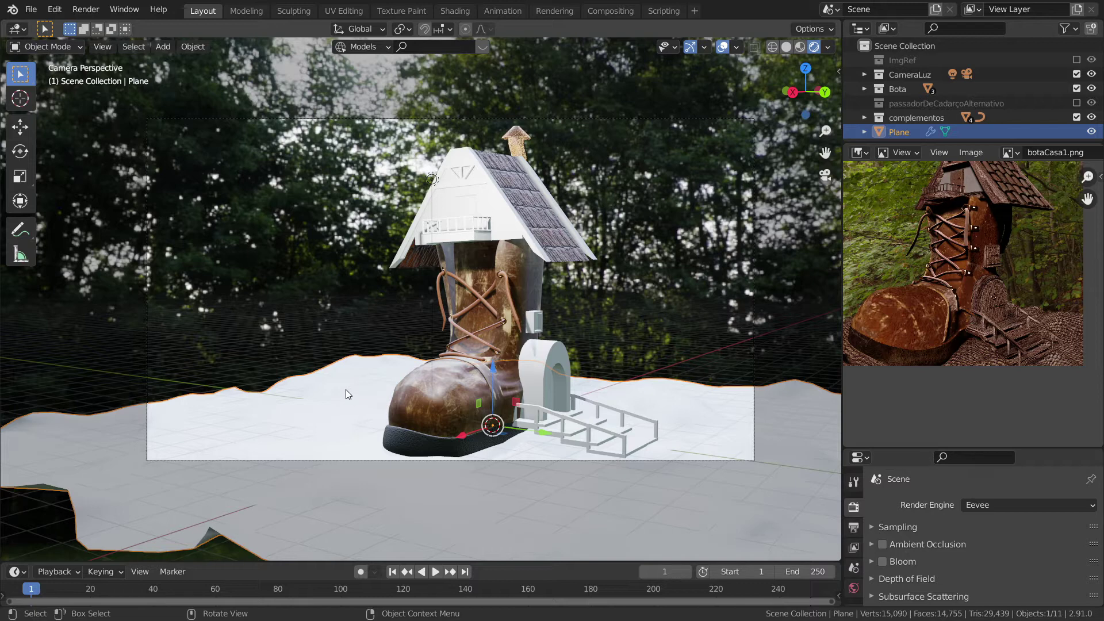
left_click(454, 12)
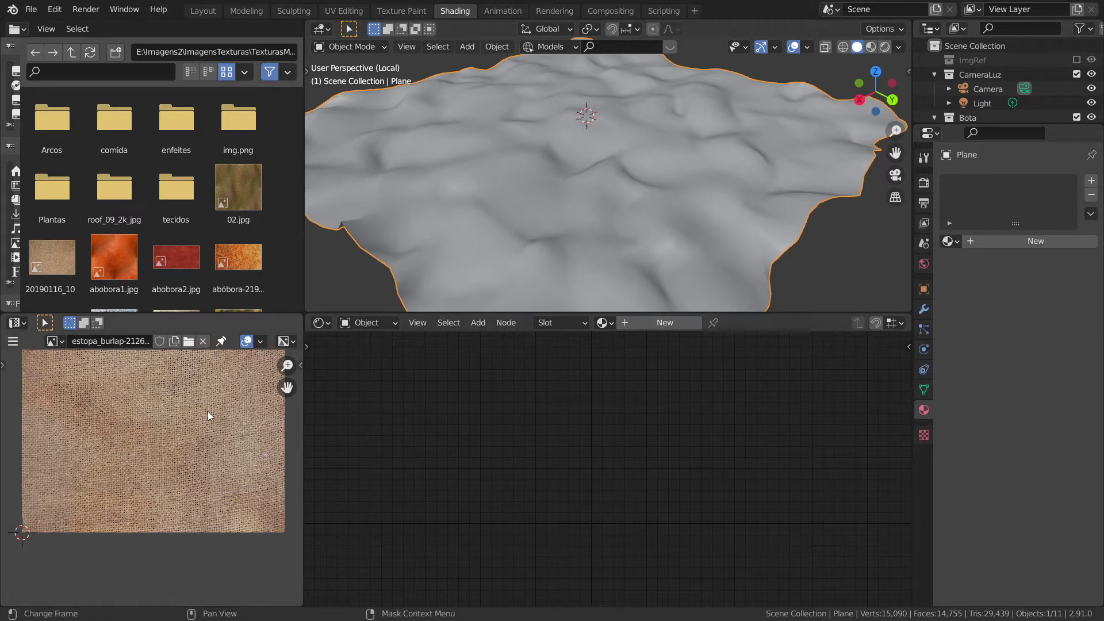
Give the ground a new material named 'chão' and preview it in Rendered shading
left_click(655, 323)
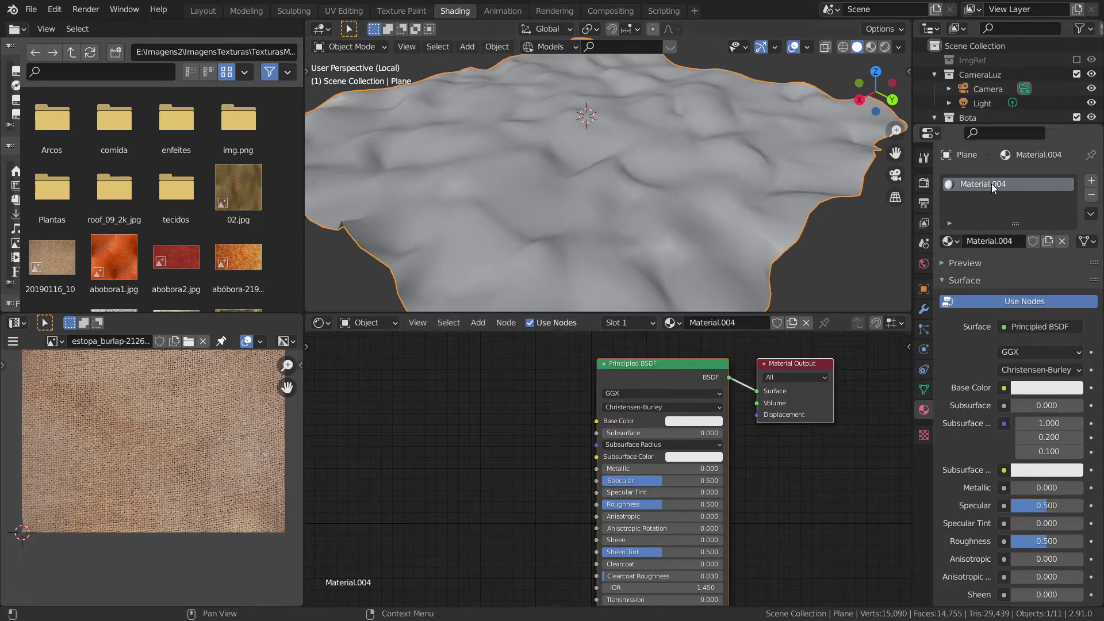
left_click(993, 238)
type("ch")
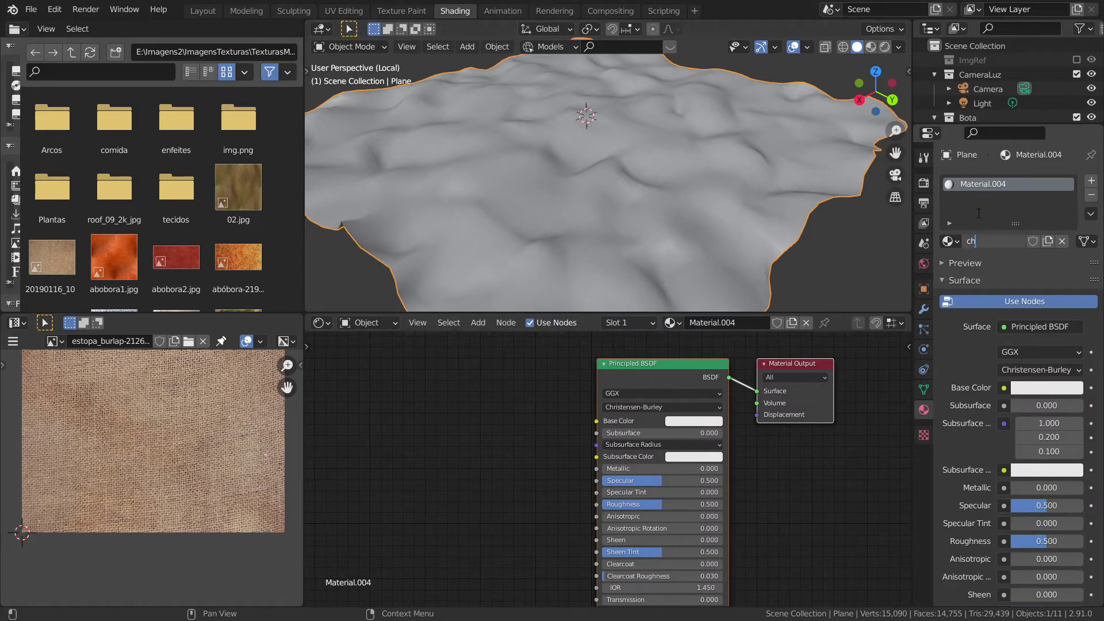
type("aõ")
key("BackSpace")
key("BackSpace")
type("ão")
key("Return")
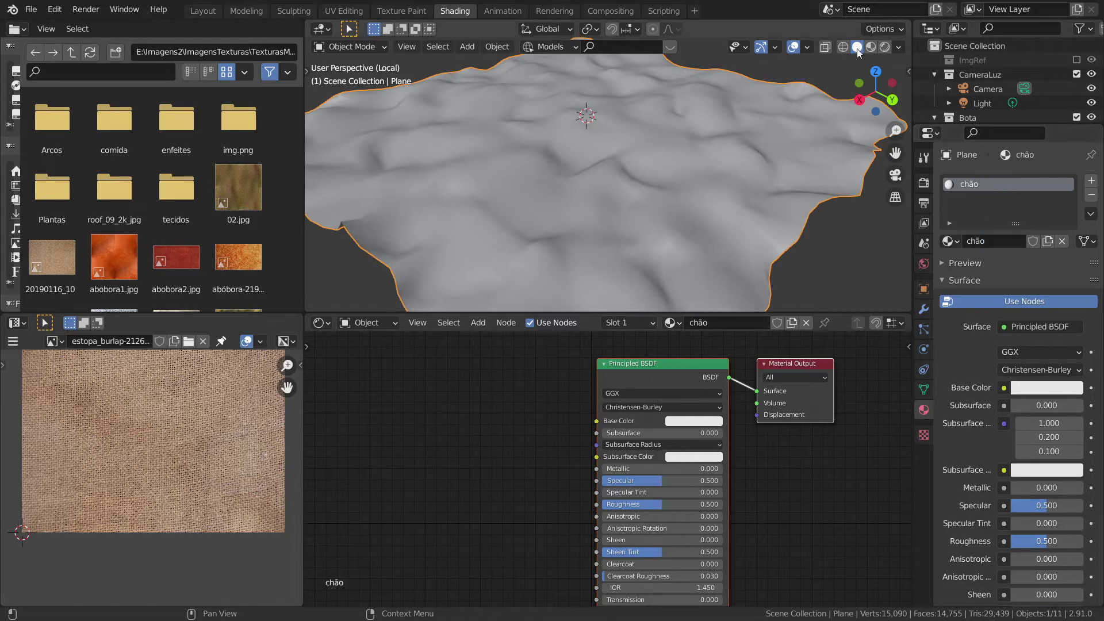
left_click(885, 47)
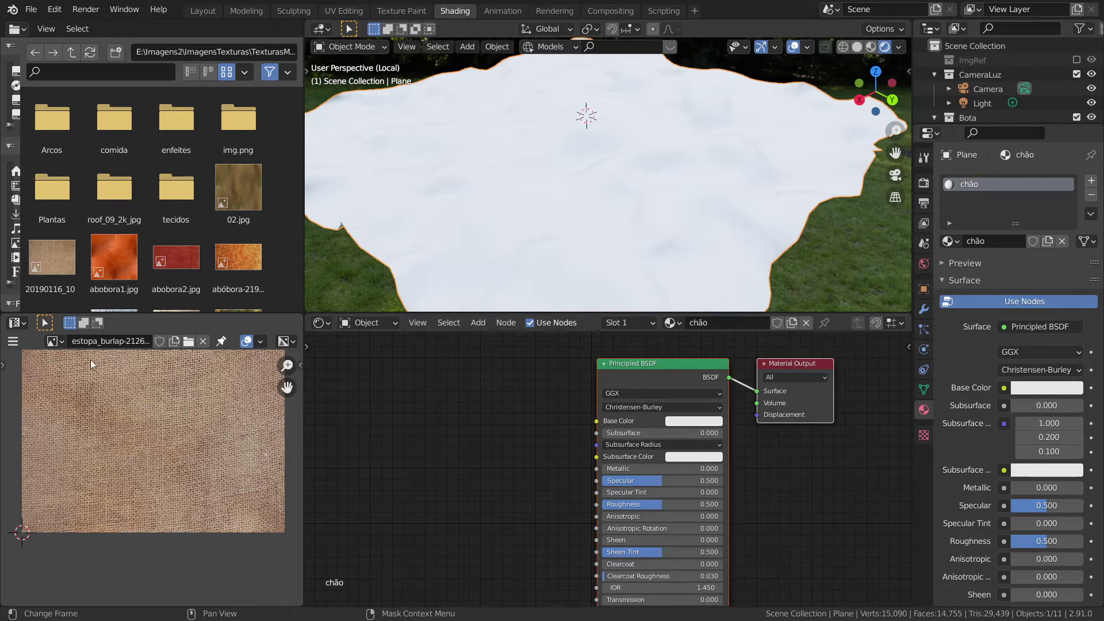
scroll(175, 214, "down", 10)
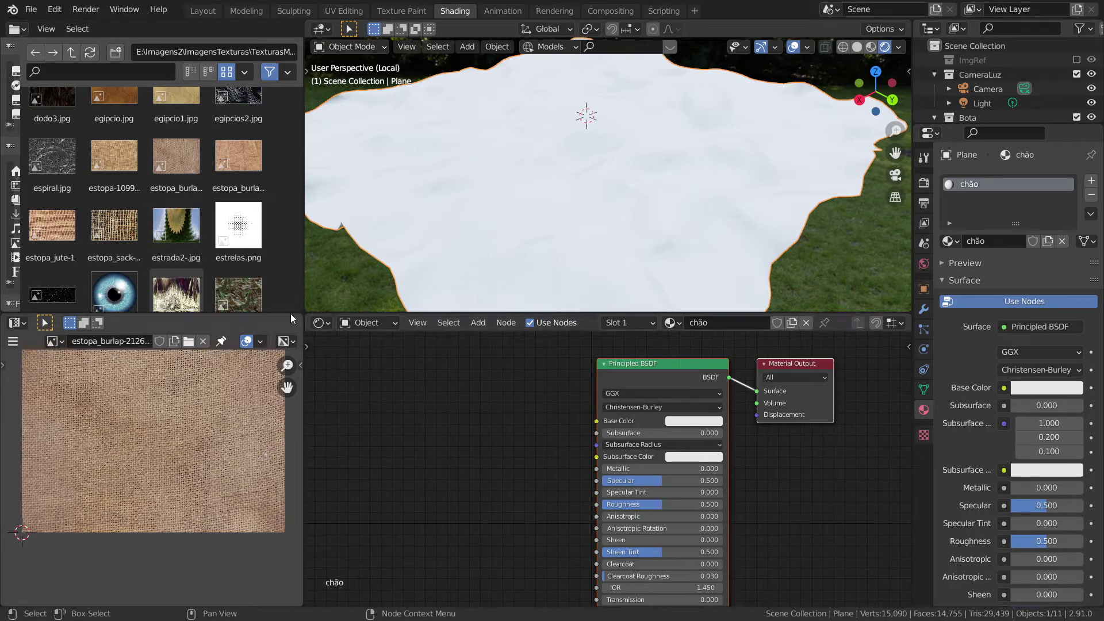
Add the estopa_burlap-2126209.jpg image node, link its Color to Base Color, and tidy it
left_click(175, 160)
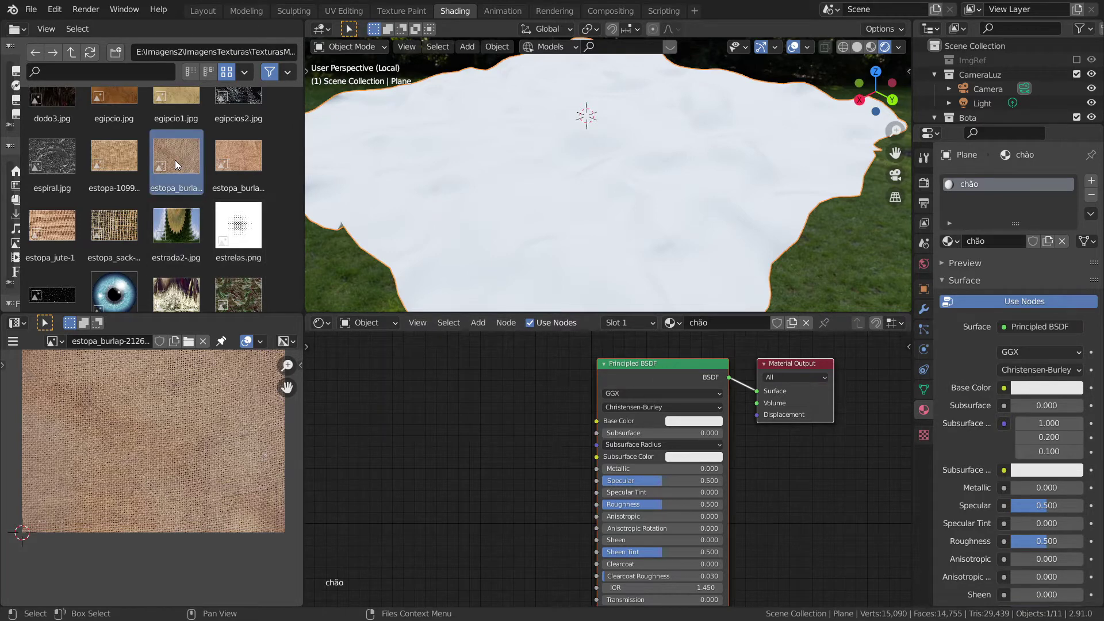
mouse_move(176, 160)
left_mouse_down()
mouse_move(416, 450)
mouse_move(391, 374)
left_mouse_up()
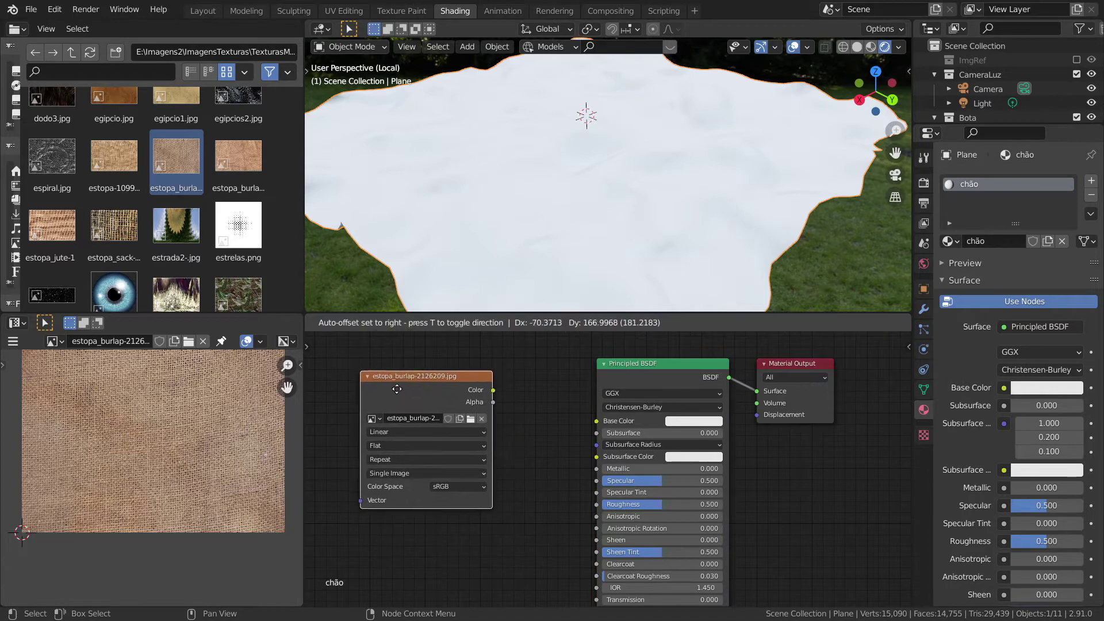
left_click_drag(484, 367, 596, 425)
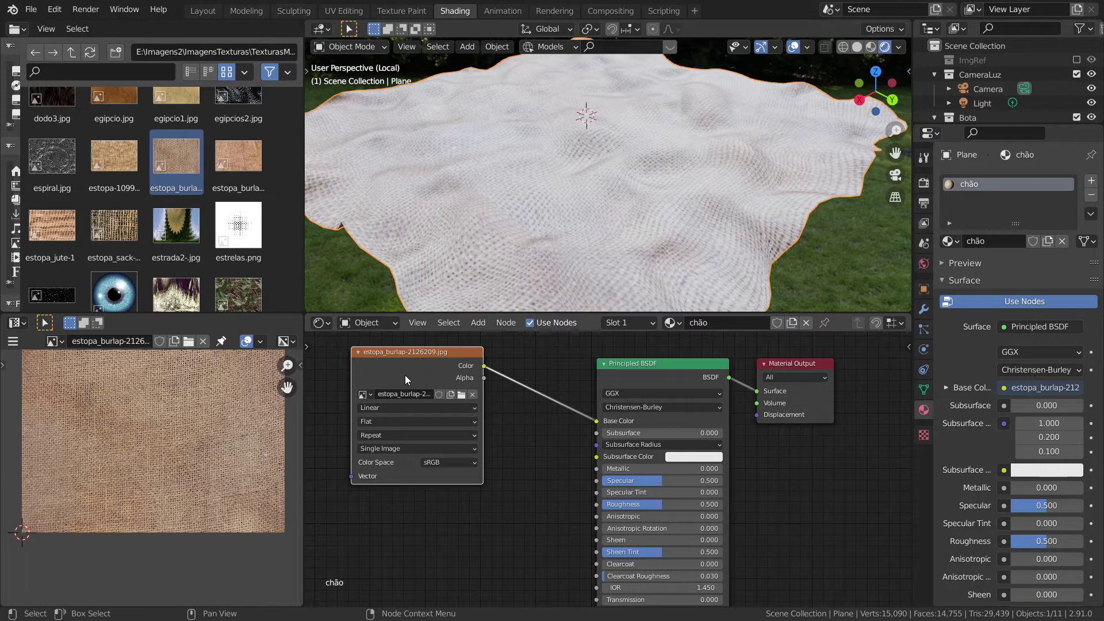
left_click_drag(405, 375, 409, 398)
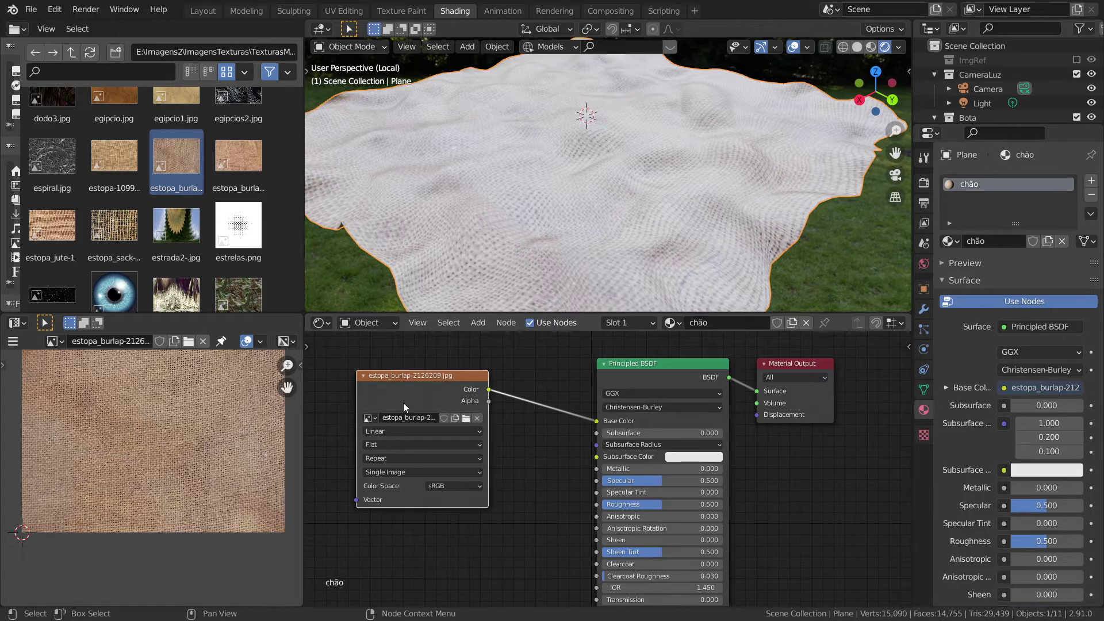
left_click_drag(403, 402, 369, 404)
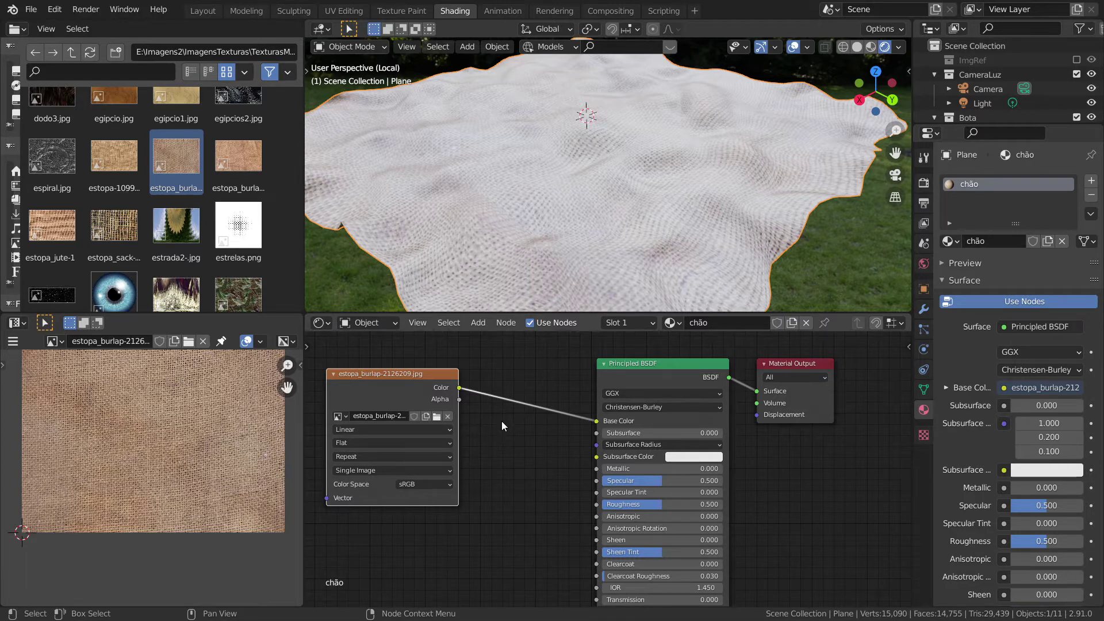
middle_click_drag(544, 463, 547, 446)
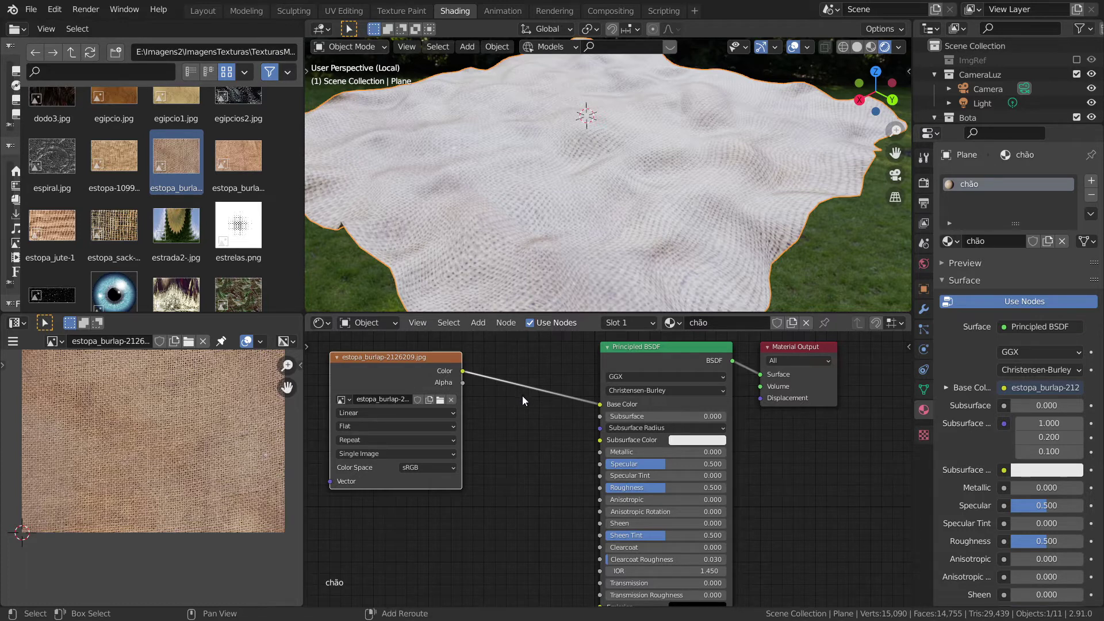
key("shift+a")
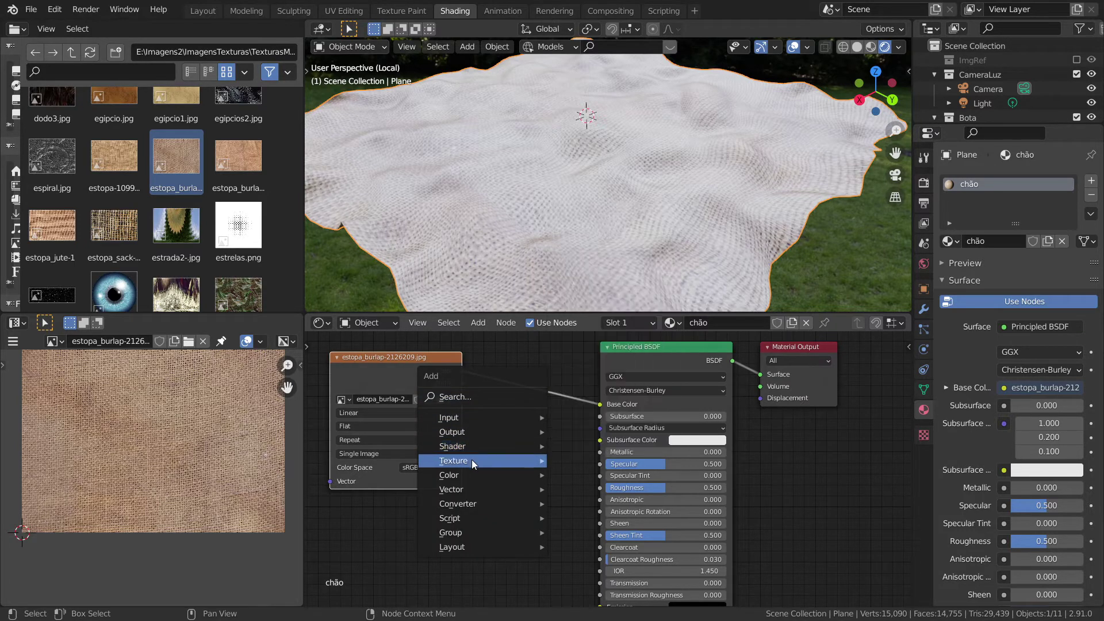
mouse_move(450, 475)
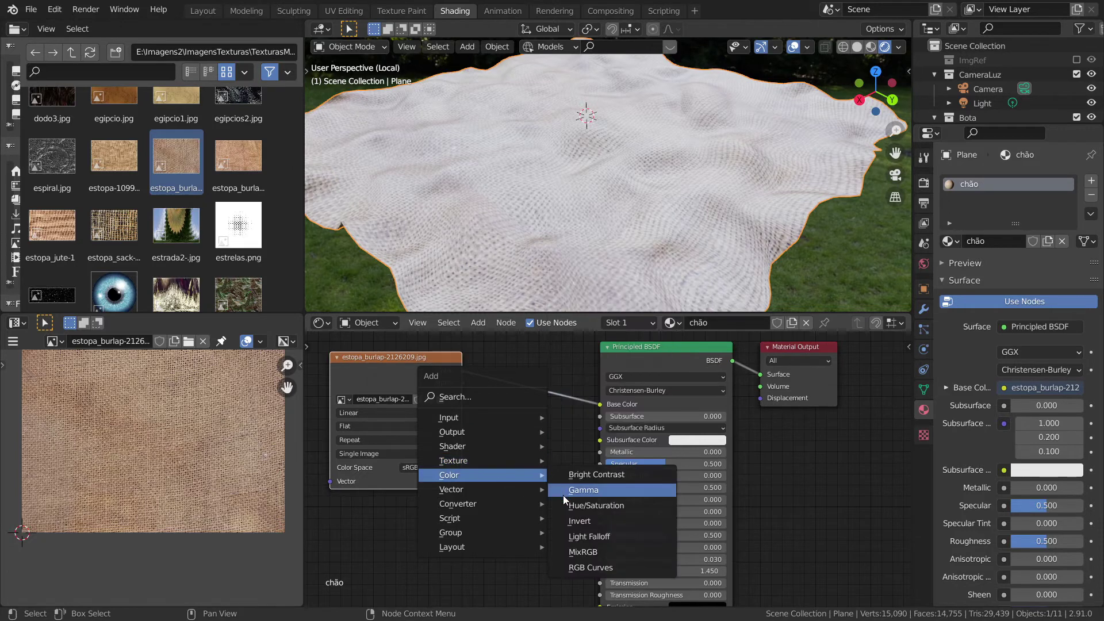
Insert a Mix node on the texture link with the burlap image driving its factor
left_click(585, 552)
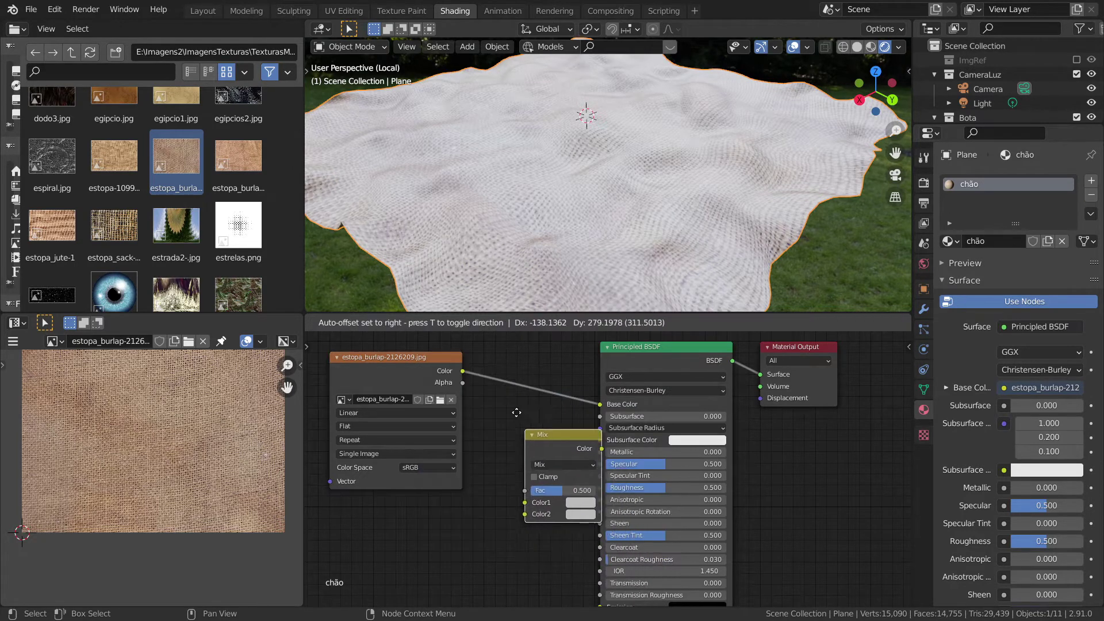
left_click(521, 424)
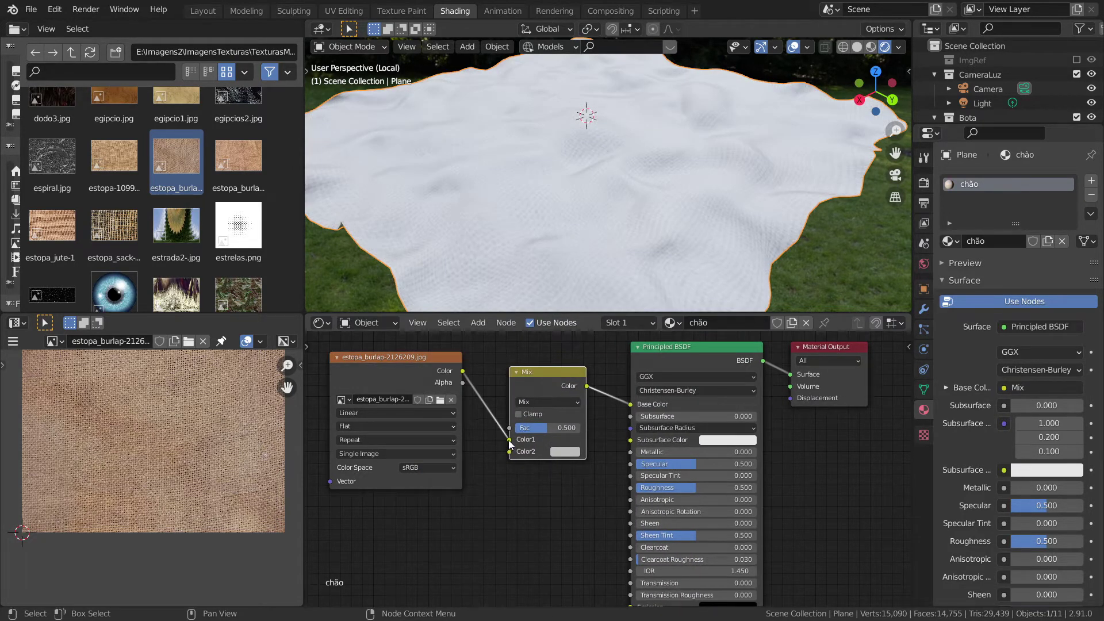
left_click_drag(509, 439, 508, 433)
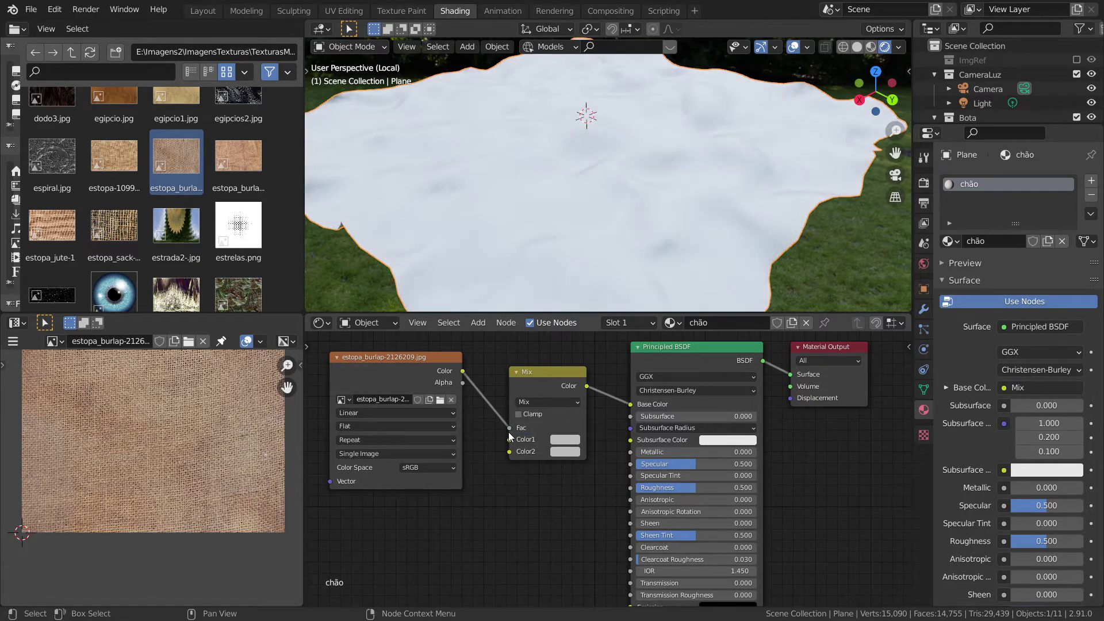
Set the Mix colours to a dark red (value 0.472) and a darkened golden orange (value 0.456)
left_click(565, 440)
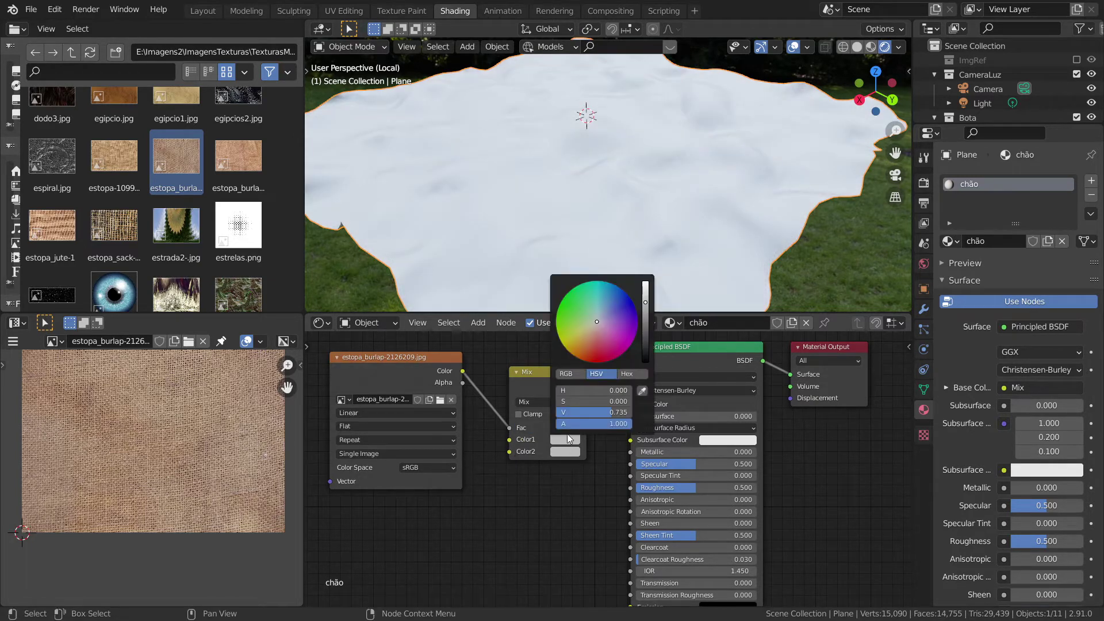
left_click(644, 323)
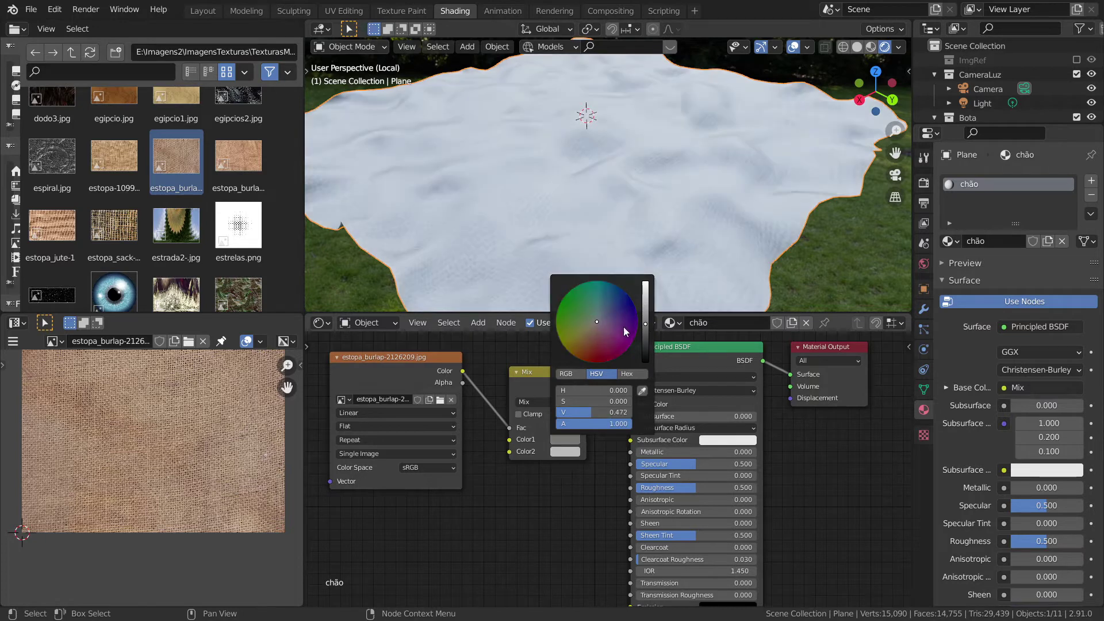
left_click(594, 336)
mouse_move(591, 347)
left_mouse_down()
mouse_move(593, 361)
mouse_move(570, 361)
left_mouse_up()
left_click(566, 453)
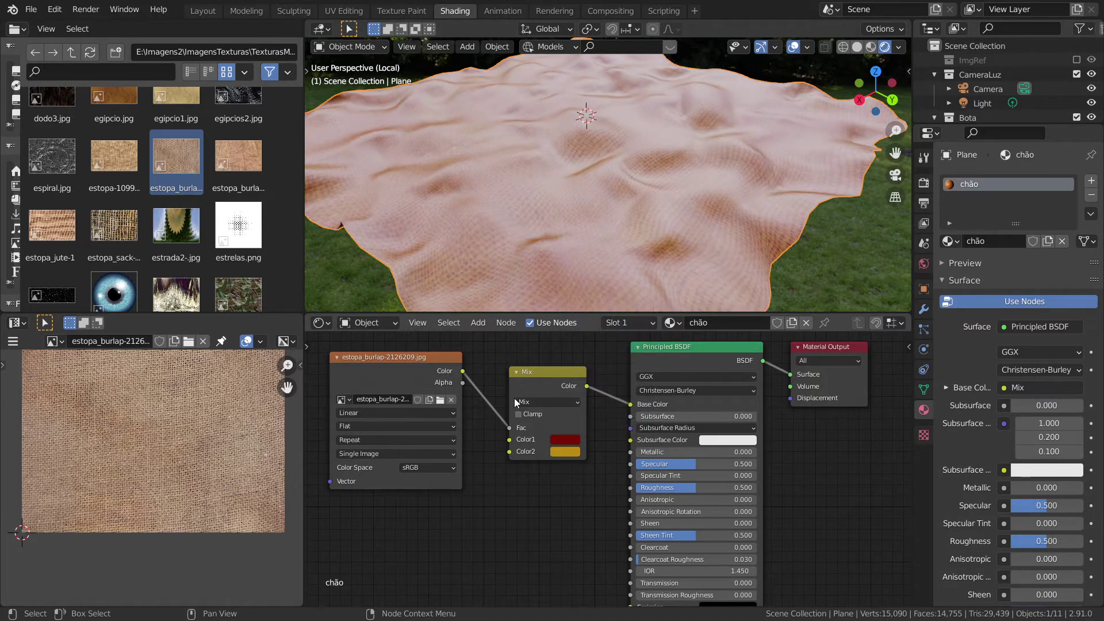
left_click(563, 453)
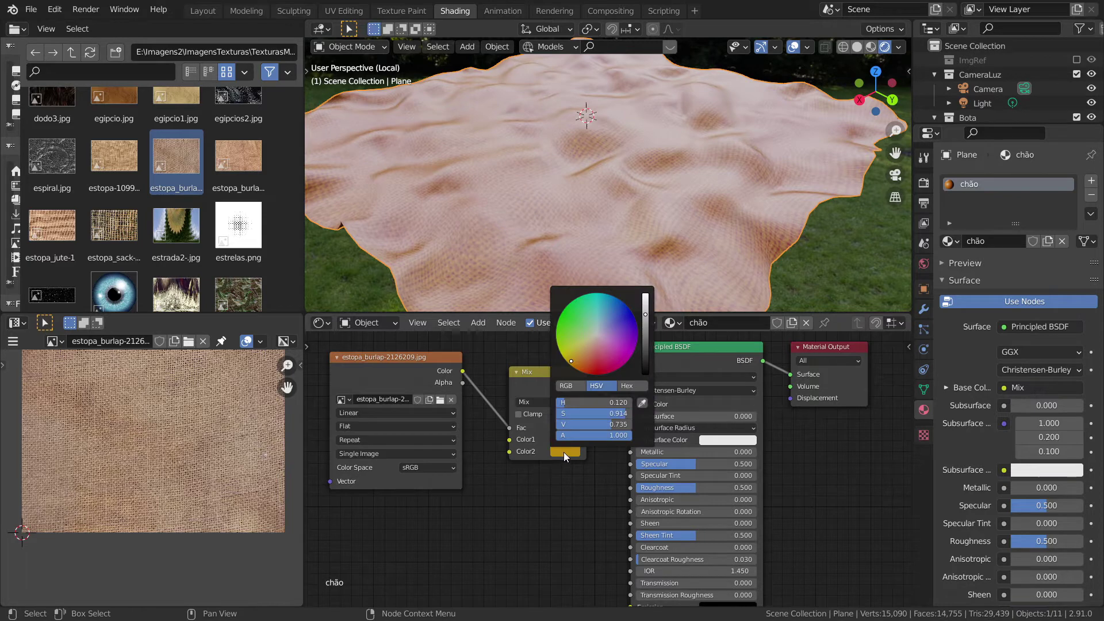
left_click(644, 336)
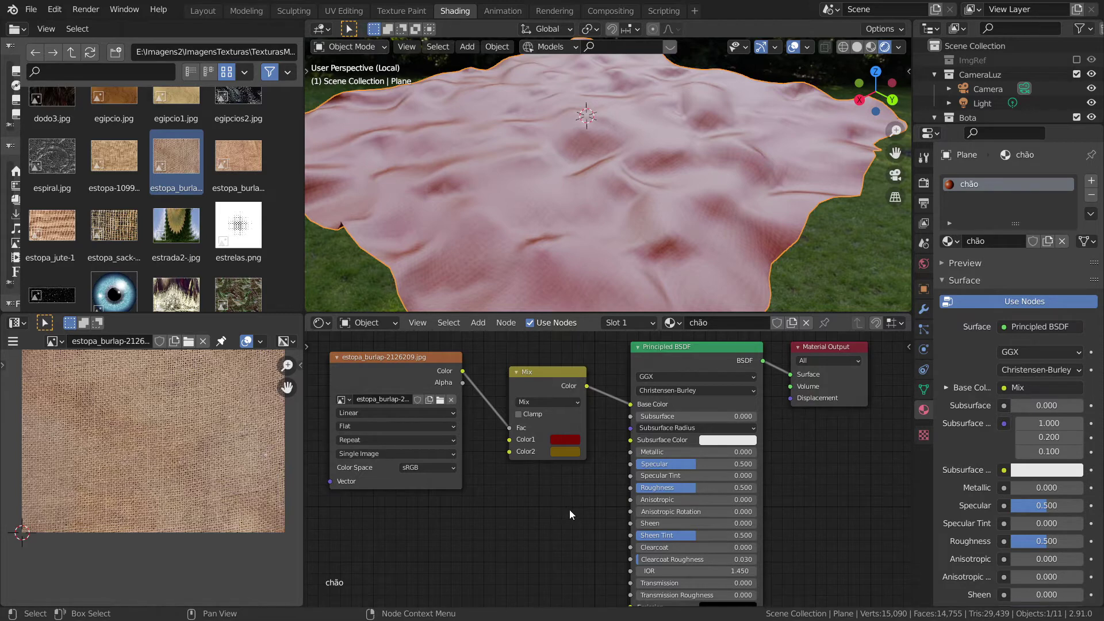
Set the Principled BSDF Roughness to 1.000 and Specular to 0.362, then select the image node
middle_click_drag(587, 524, 539, 472)
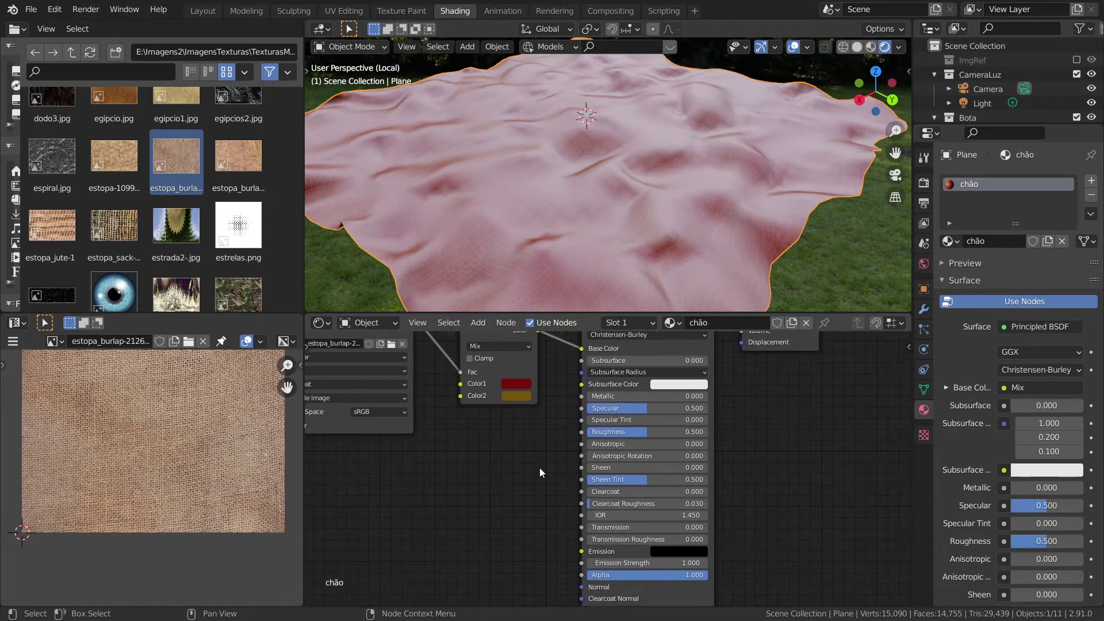
left_click_drag(641, 433, 707, 433)
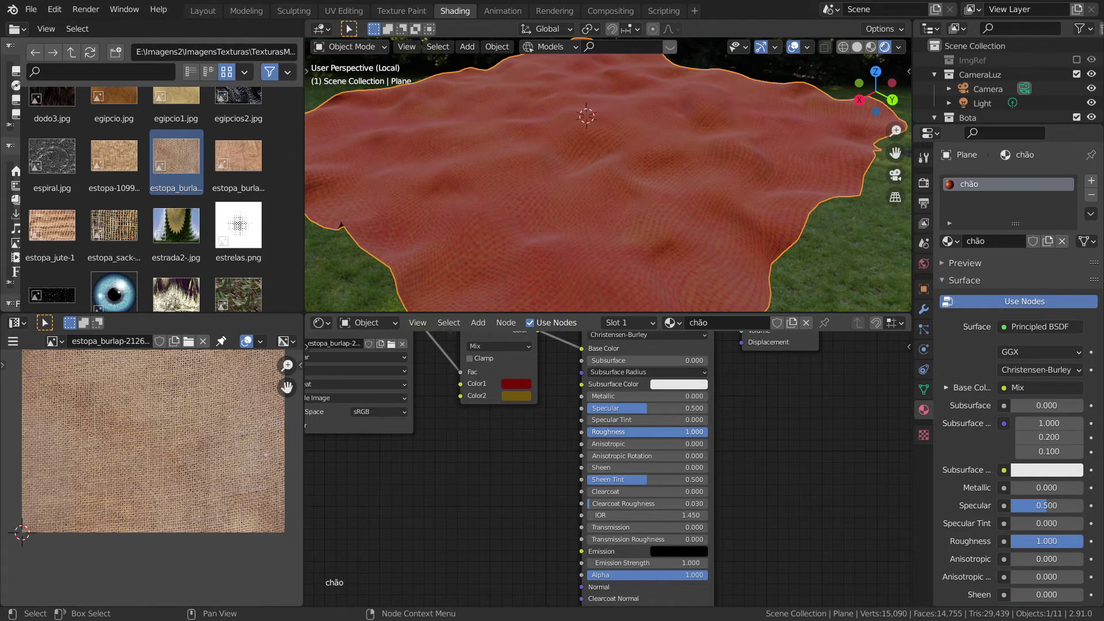
left_click_drag(645, 407, 629, 408)
mouse_move(491, 470)
middle_mouse_down()
mouse_move(594, 480)
mouse_move(601, 495)
middle_mouse_up()
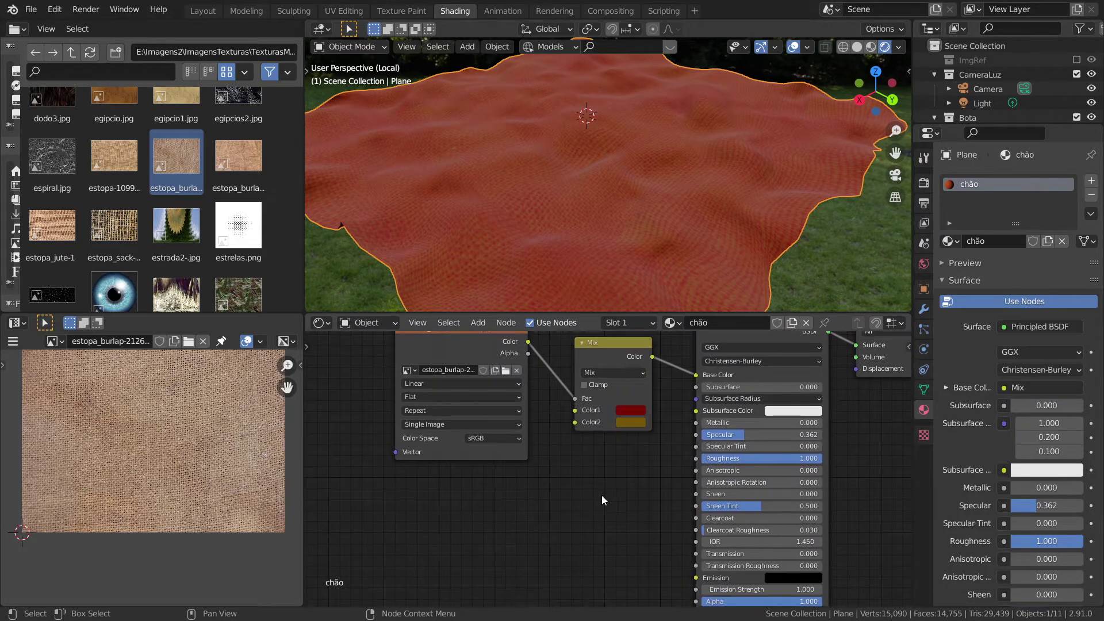
left_click(452, 353)
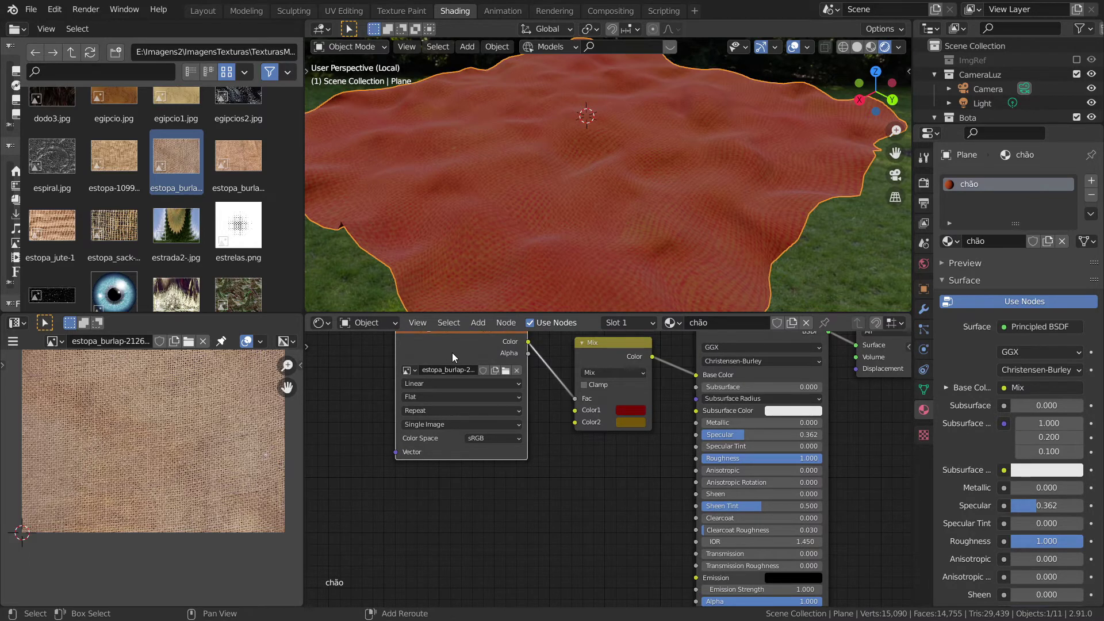
Duplicate the burlap image node as a single-user copy and link its Color to the BSDF Normal
key("shift+d")
left_click(450, 519)
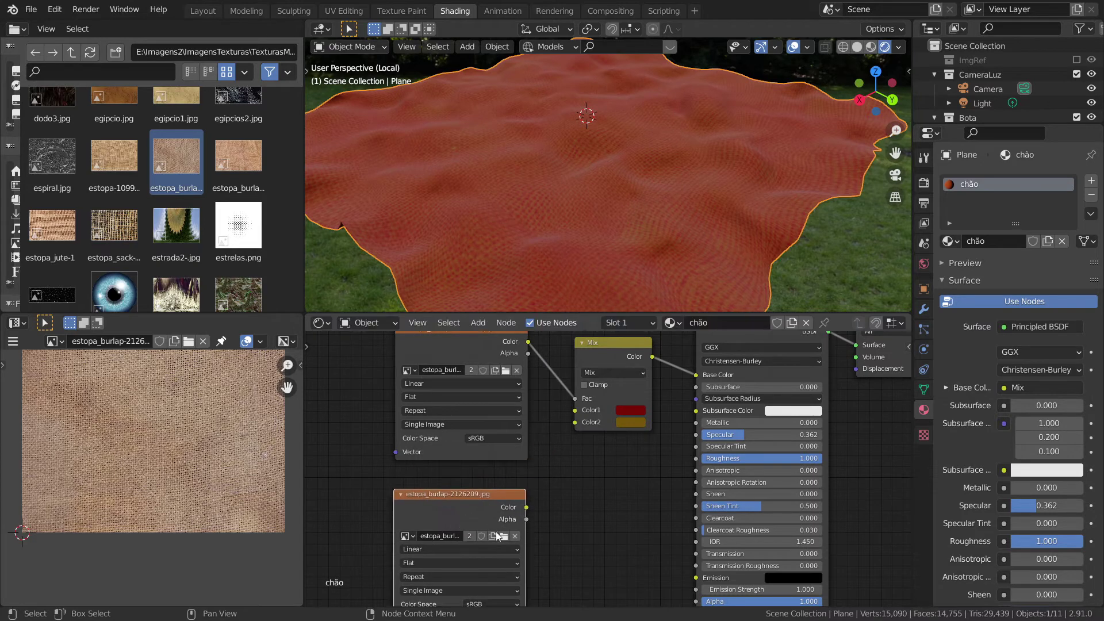
left_click(468, 535)
left_click_drag(526, 509, 626, 564)
scroll(574, 518, "down", 1)
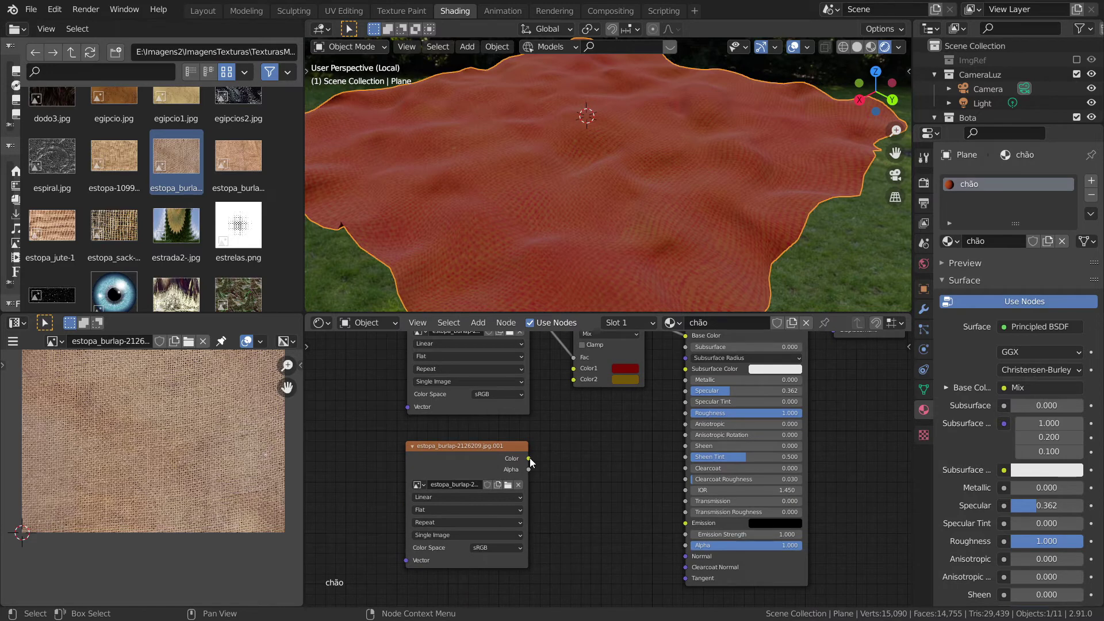
left_click_drag(529, 458, 685, 561)
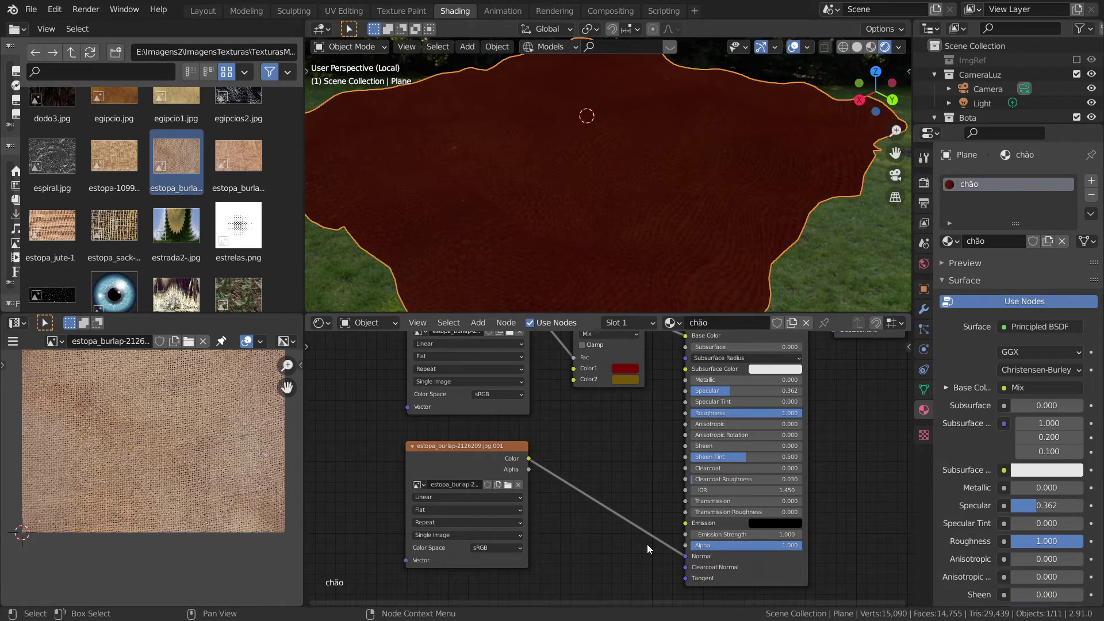
scroll(593, 255, "up", 2)
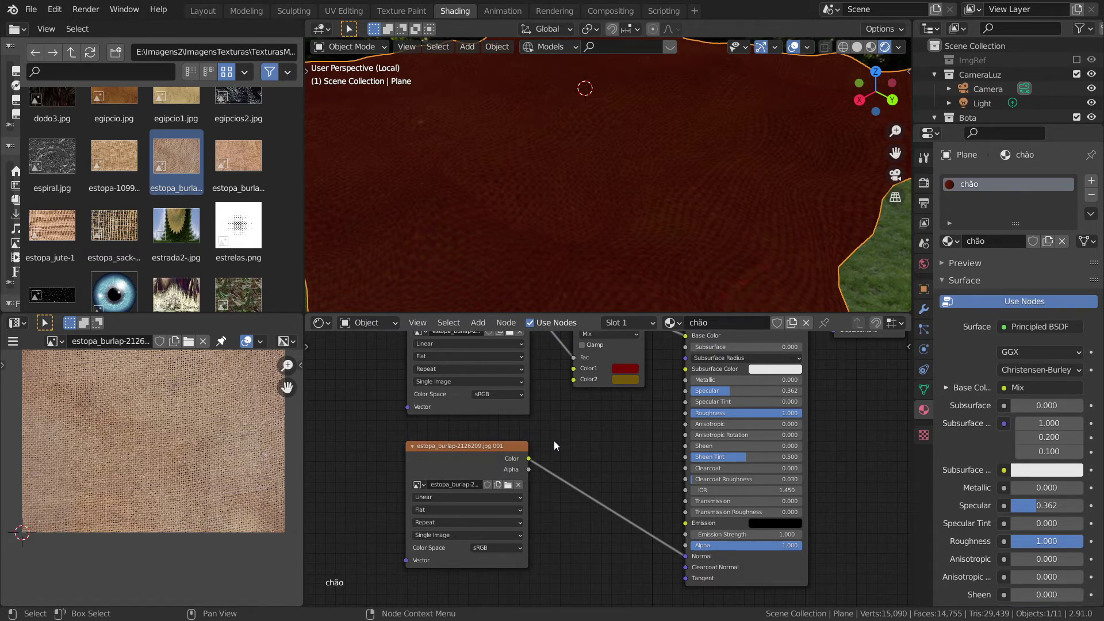
key("shift+a")
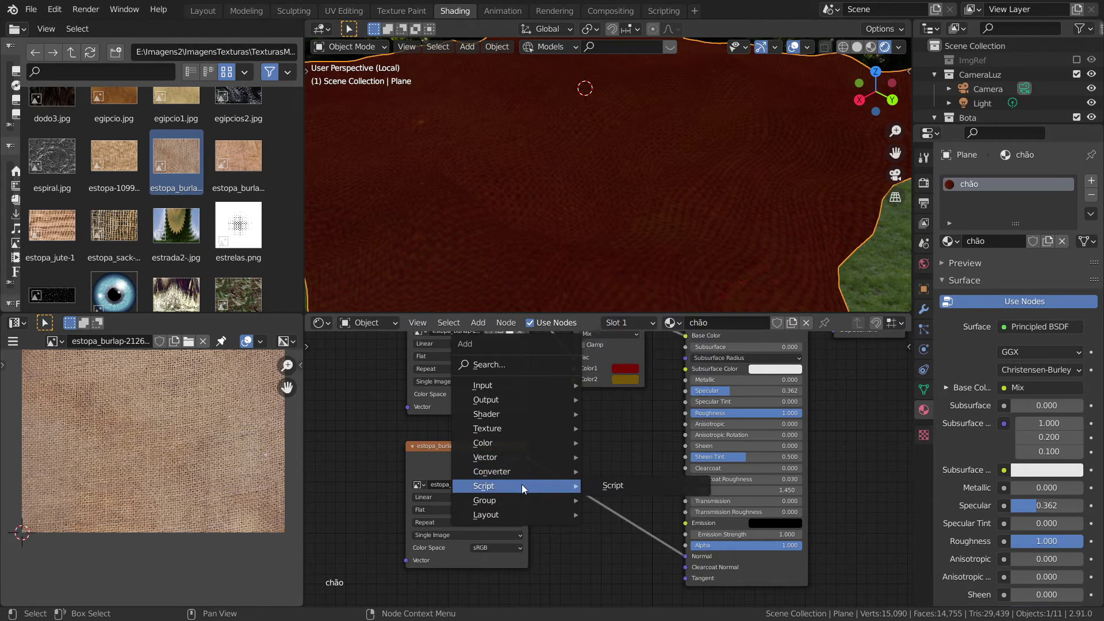
mouse_move(484, 457)
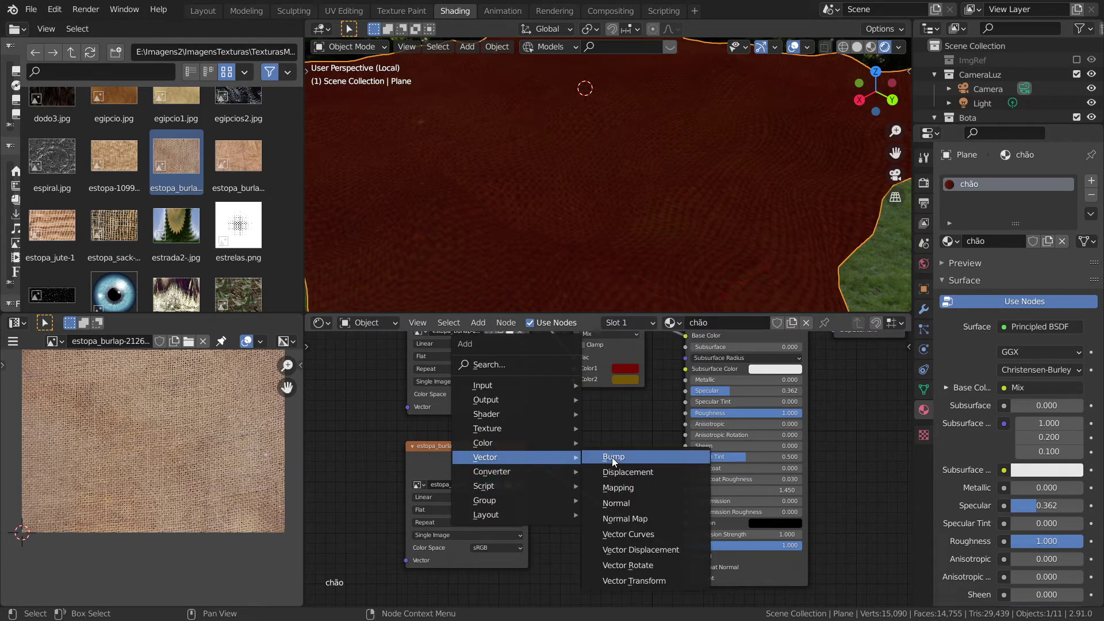
Insert a Bump node on the Normal link and set the copied image's Color Space to Non-Color
left_click(611, 457)
left_click(574, 458)
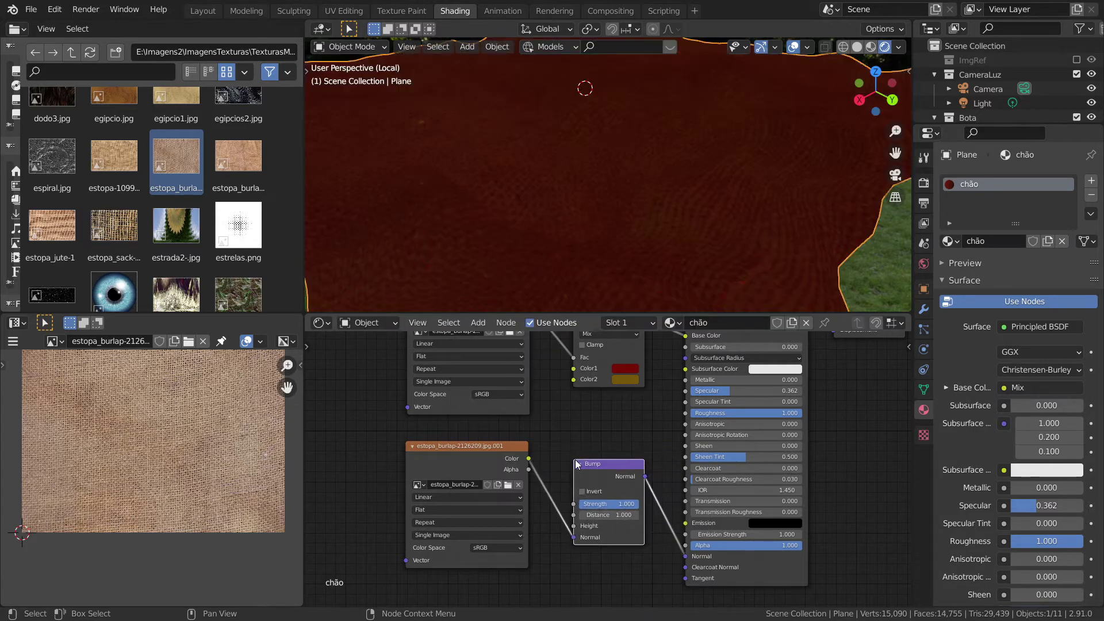
mouse_move(571, 437)
middle_mouse_down()
mouse_move(546, 470)
mouse_move(550, 405)
middle_mouse_up()
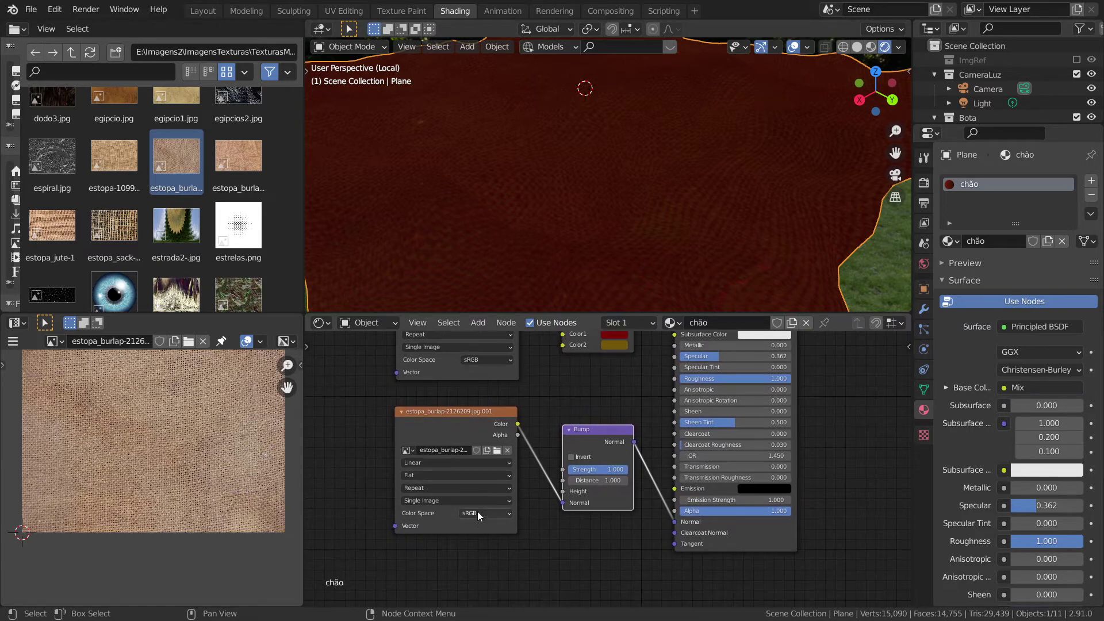
left_click(479, 511)
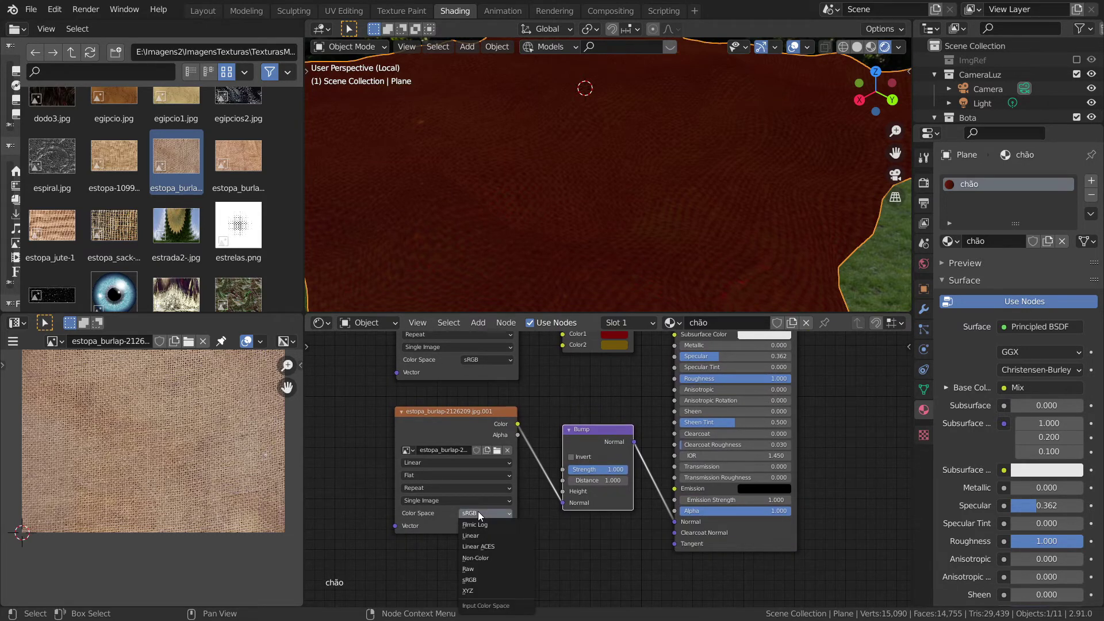
left_click(476, 557)
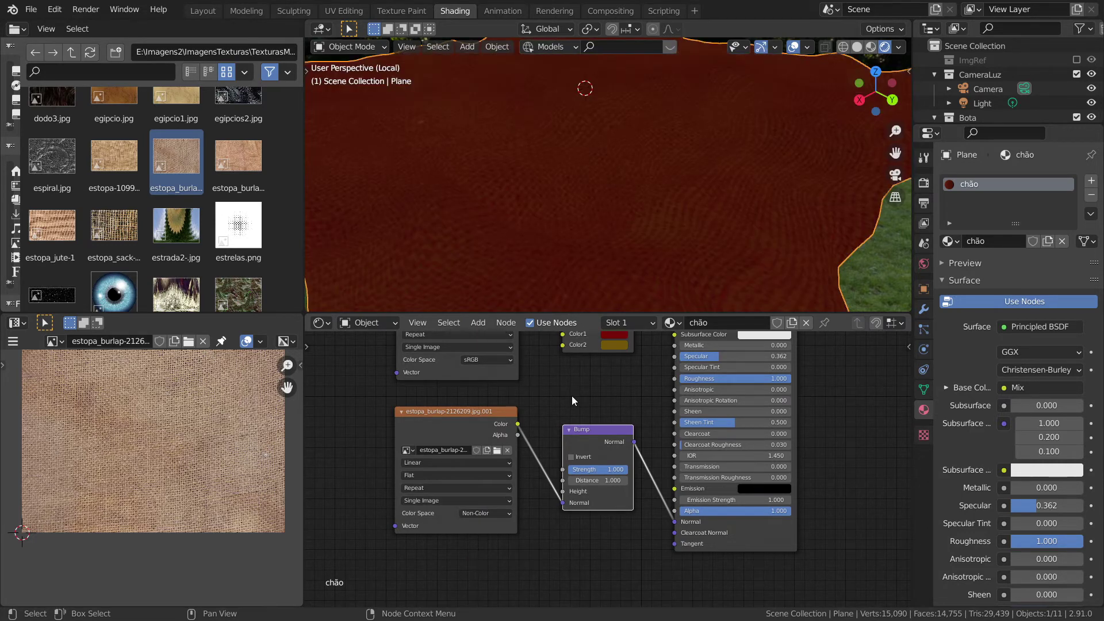
middle_click_drag(571, 400, 533, 461)
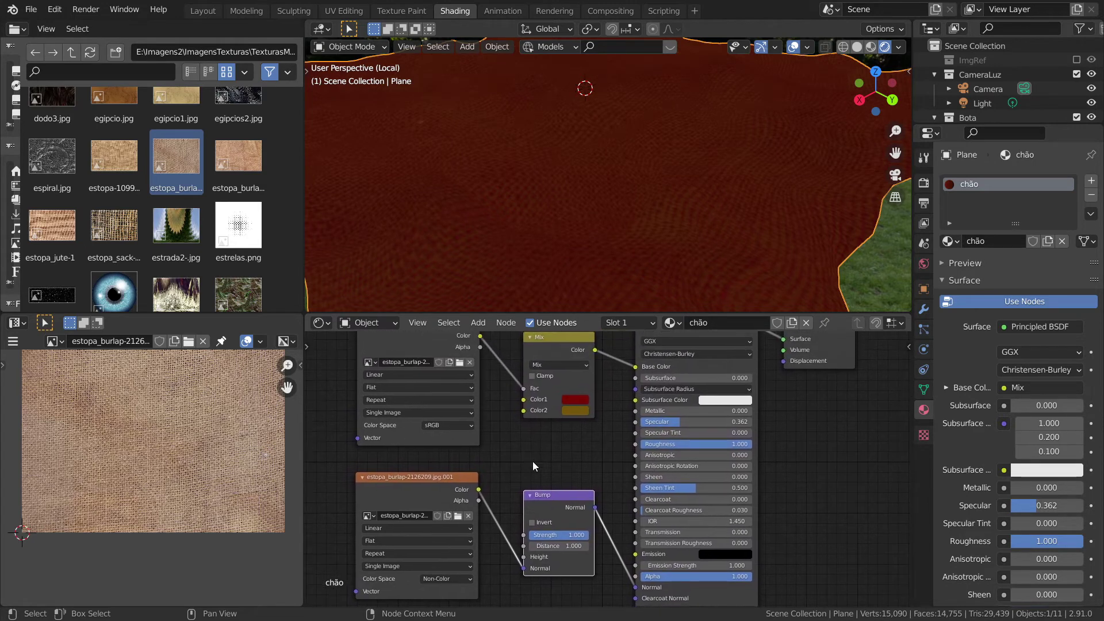
Darken the Mix colours: red to value 0.287 and gold to value 0.492
left_click(574, 401)
left_click(648, 306)
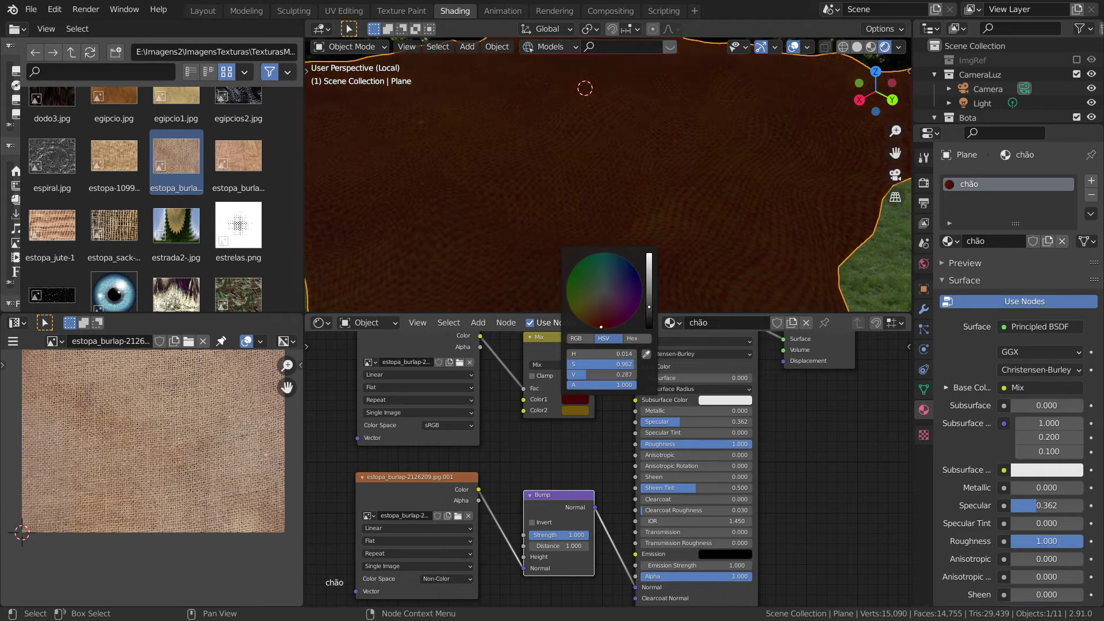
left_click(577, 407)
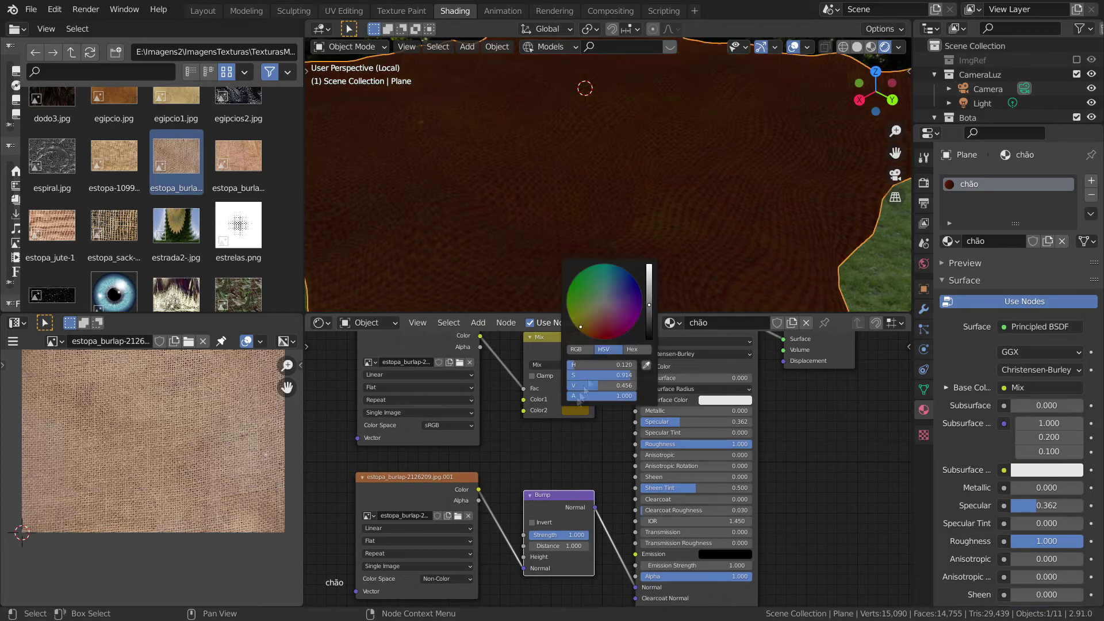
left_click(650, 317)
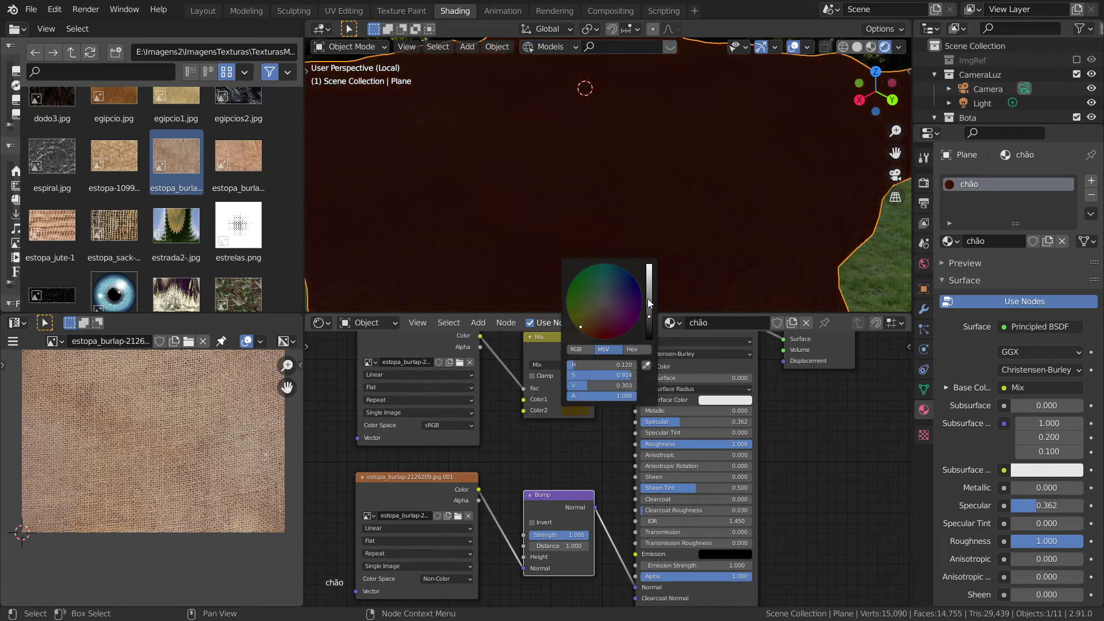
left_click(649, 302)
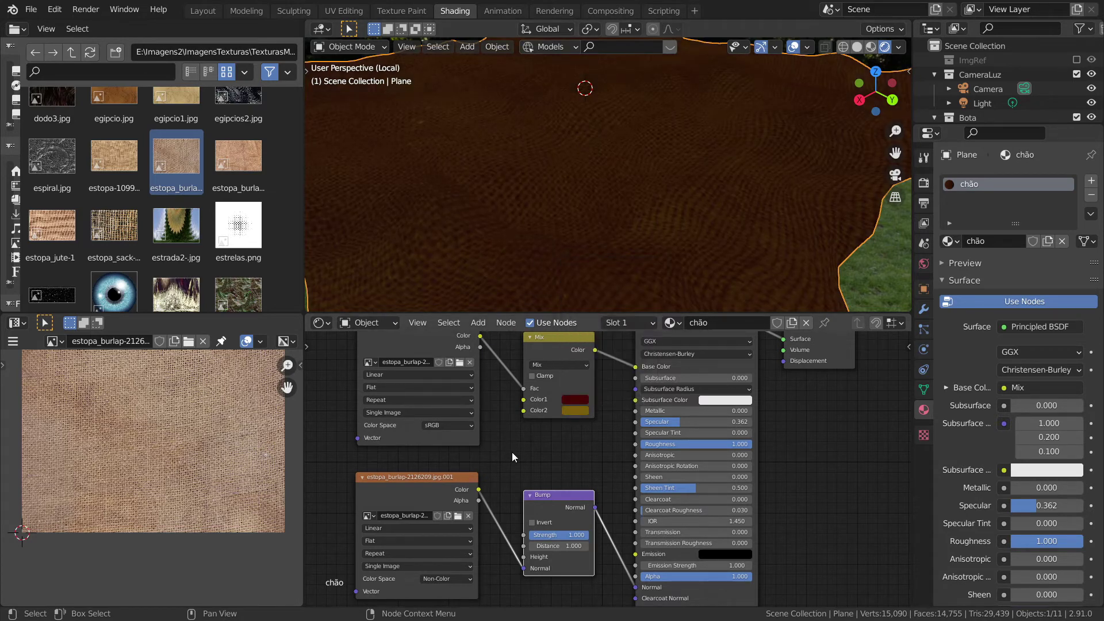
middle_click_drag(512, 457, 517, 377)
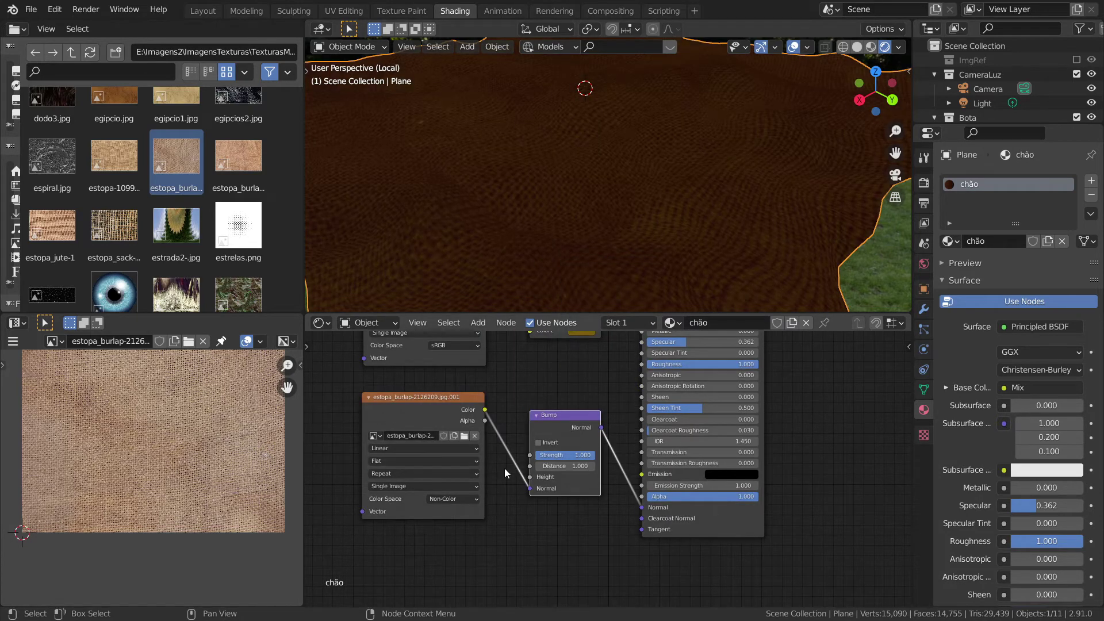
Feed the burlap image into the Bump Height, rearrange nodes, check the Mix blend mode, and return to Layout
left_click_drag(530, 488, 529, 477)
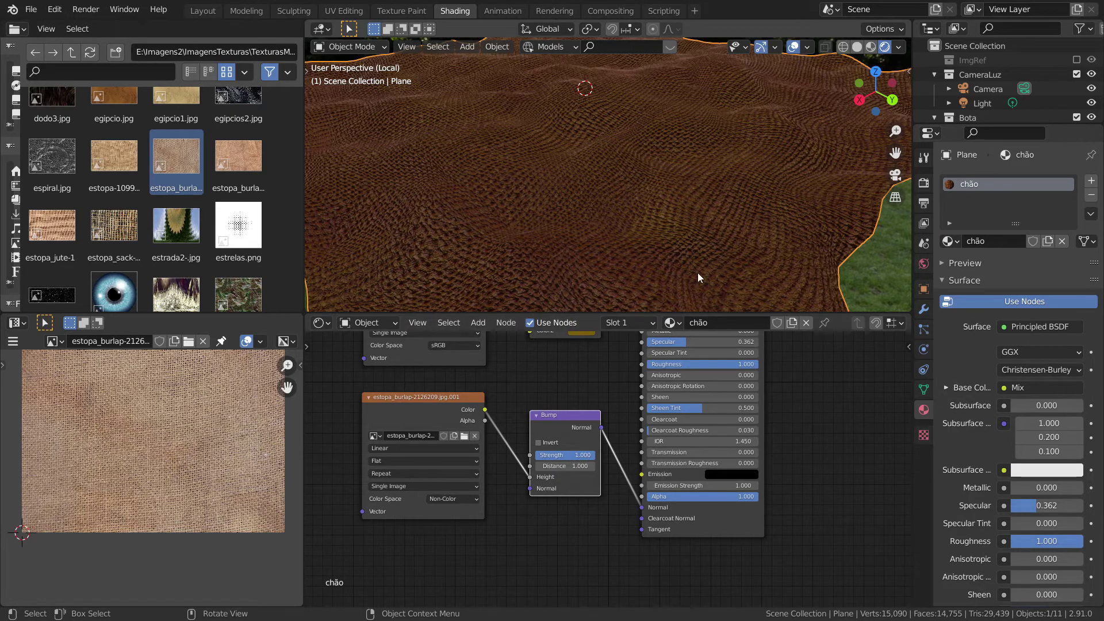
middle_click_drag(557, 384, 556, 480)
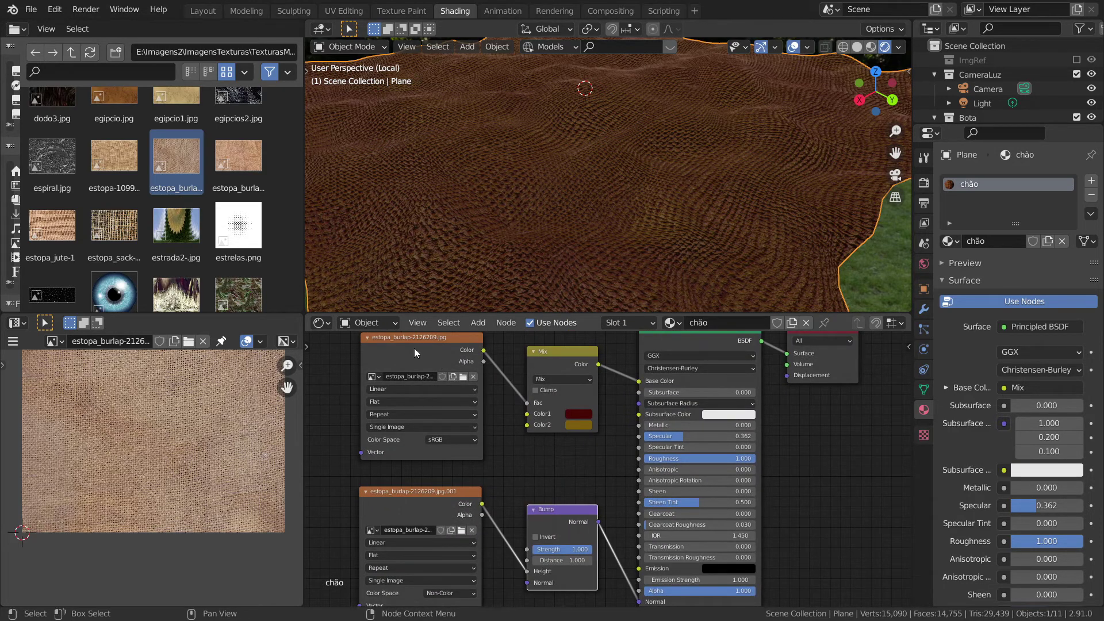
left_click_drag(414, 348, 405, 353)
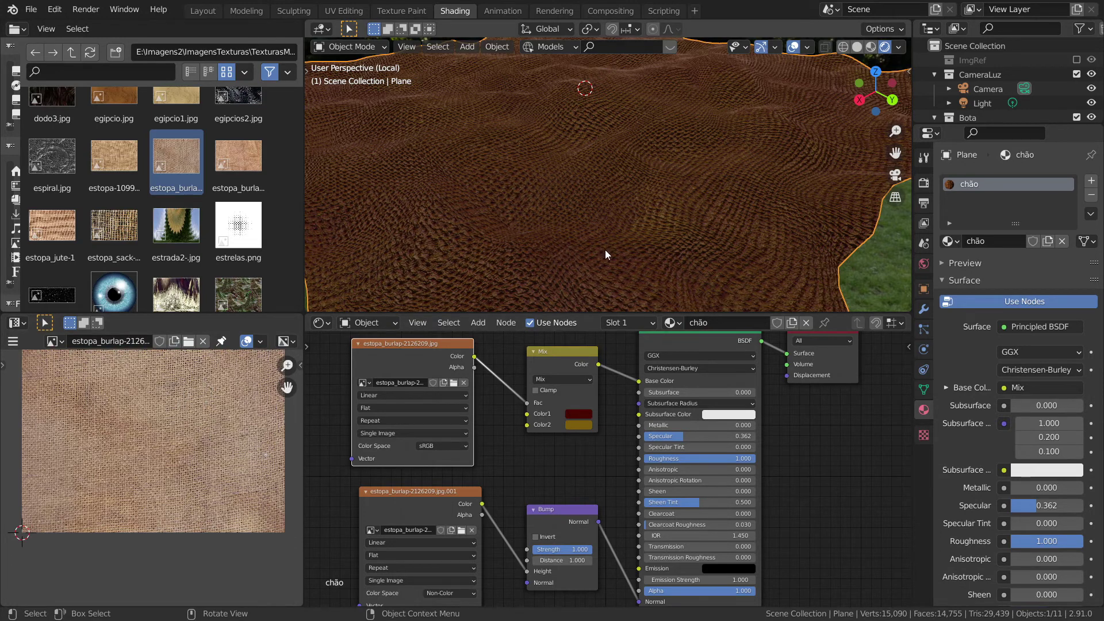
left_click(556, 380)
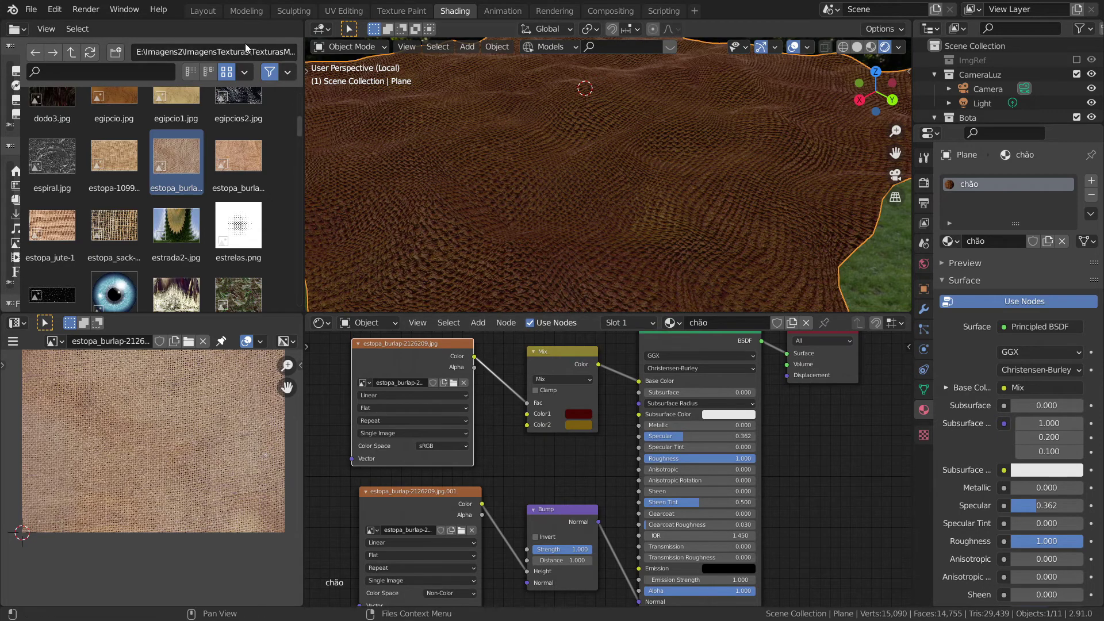
left_click(202, 11)
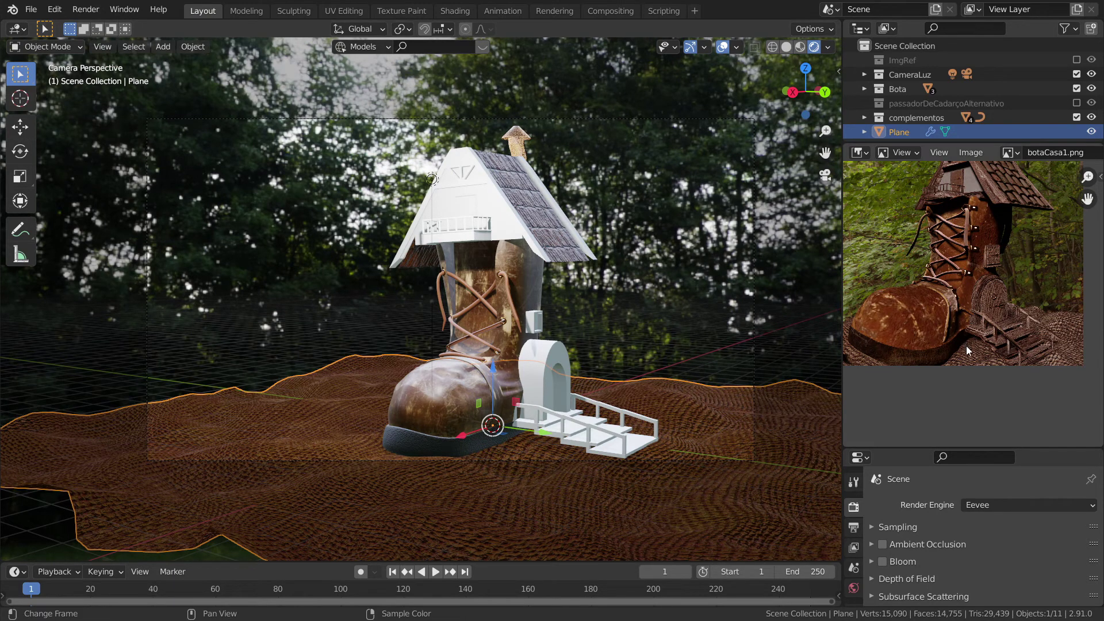
Check the roof in the reference image, then show the telhado roof's telhas material nodes in Shading
middle_click_drag(967, 352, 975, 300)
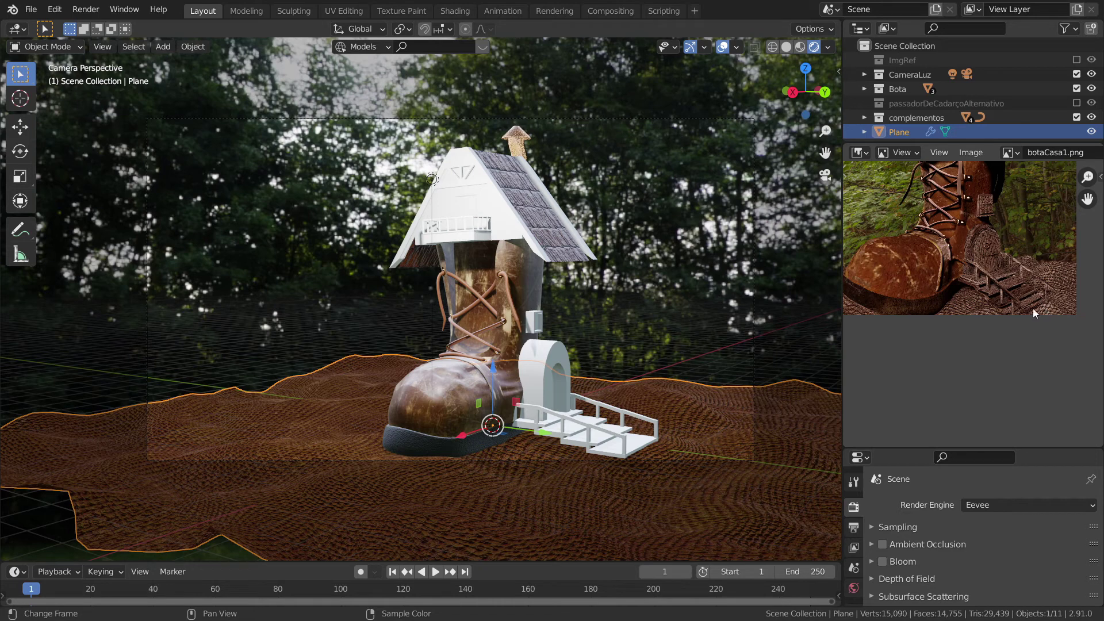
middle_click_drag(975, 296, 995, 355)
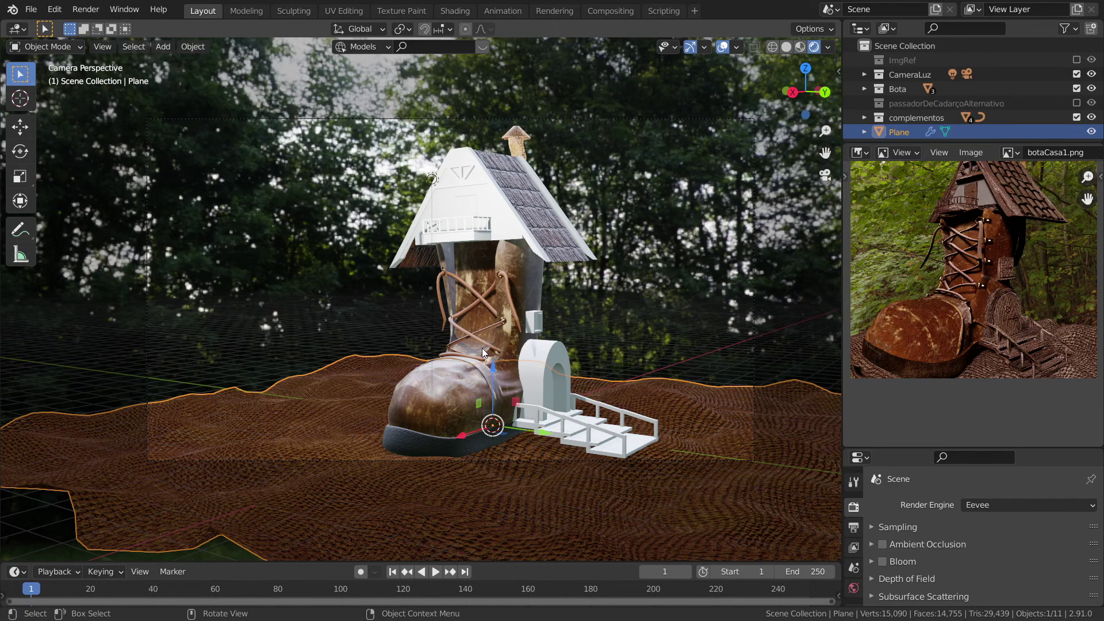
middle_click_drag(485, 353, 491, 361)
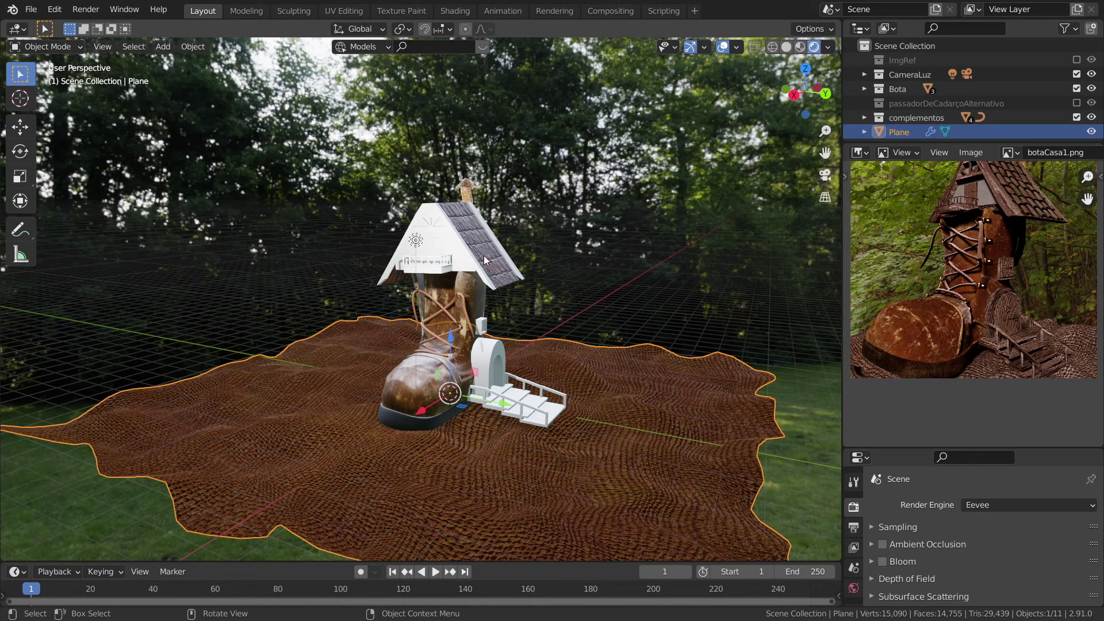
left_click(461, 245)
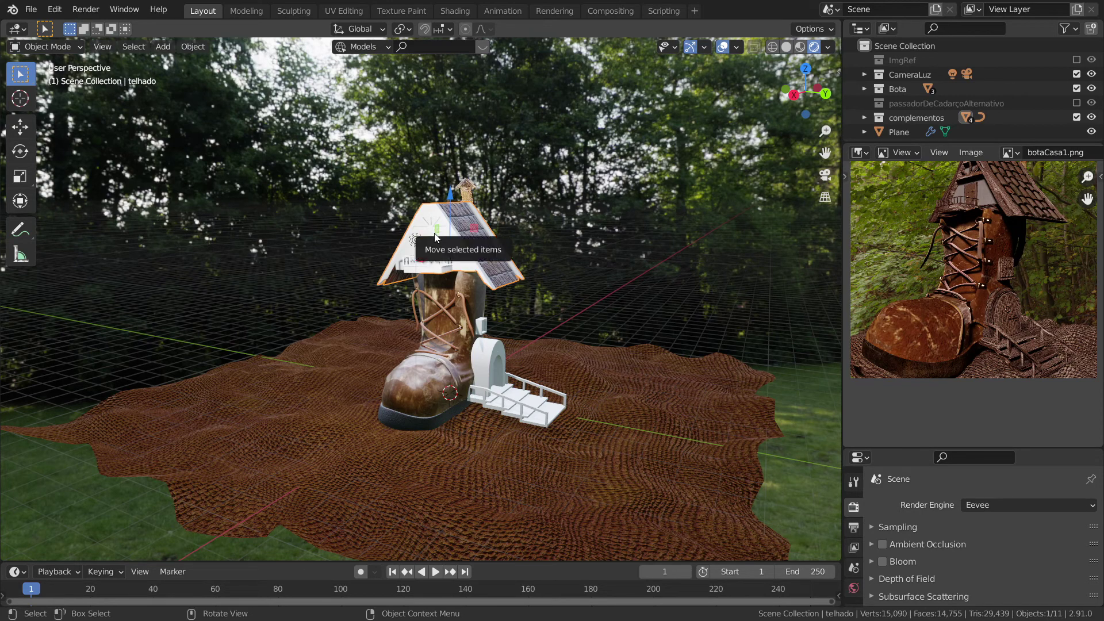
left_click(460, 11)
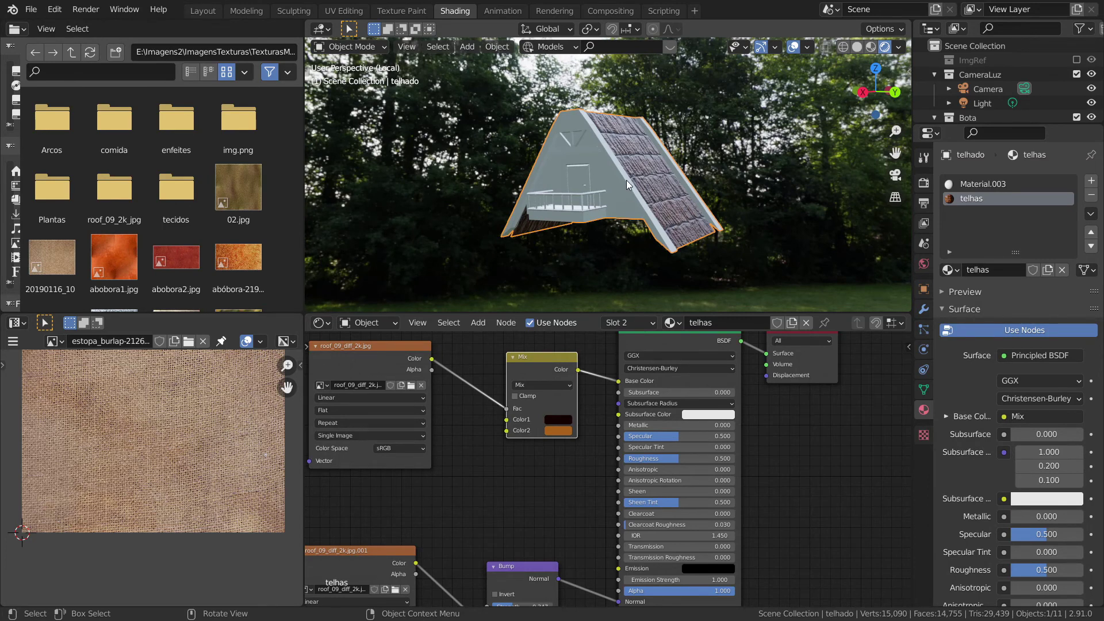
Put the telhado roof in Edit Mode and zoom to its UV islands over the burlap image
key("Tab")
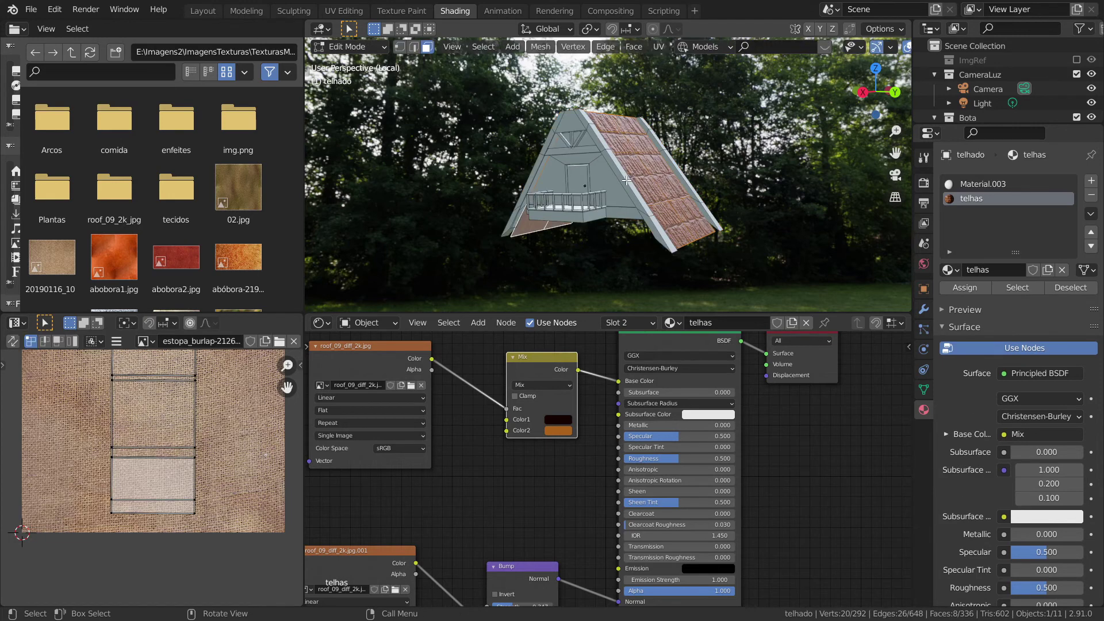
scroll(174, 433, "down", 1)
scroll(175, 434, "down", 1)
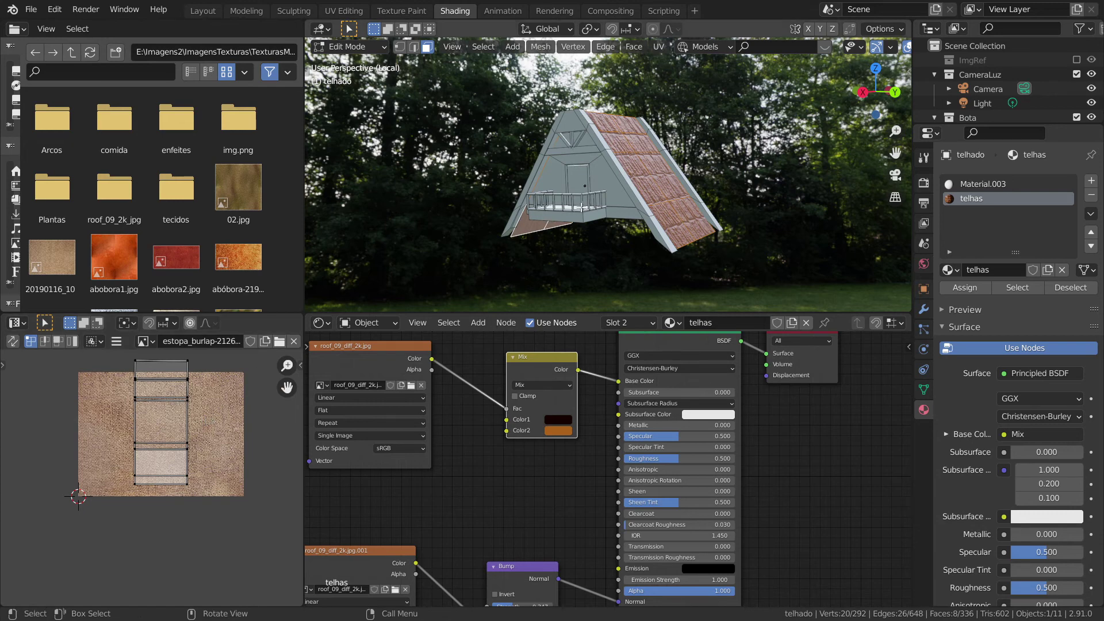
scroll(626, 195, "up", 1)
scroll(633, 192, "up", 1)
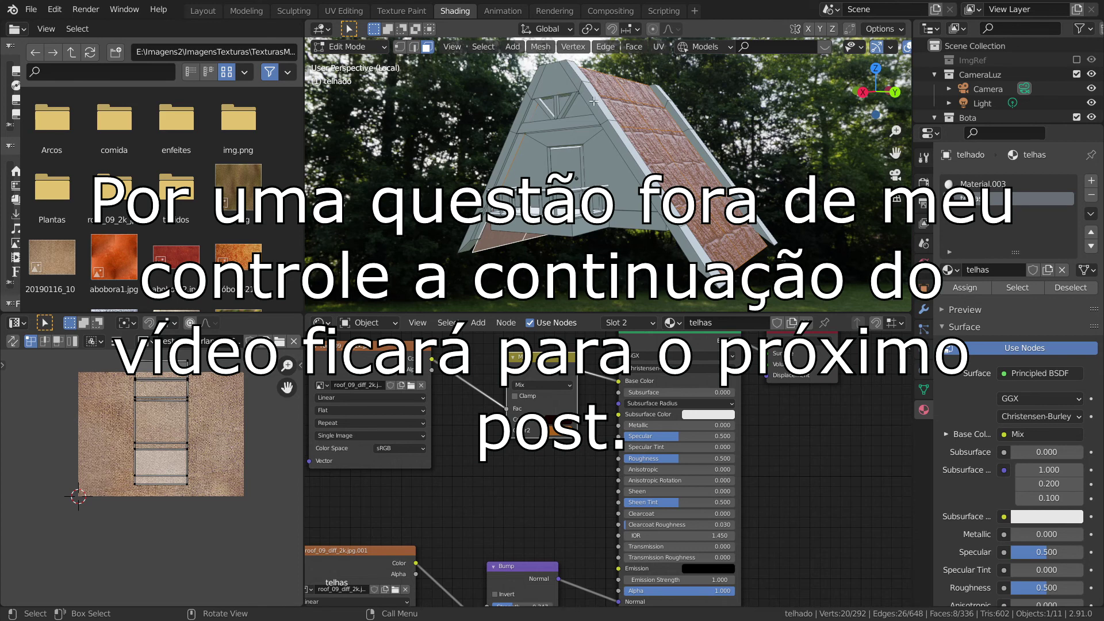
Select the roof's ridge-cap and gable-edge face loops plus the lower-left corner face, 27 faces in all
left_click(575, 76, "alt")
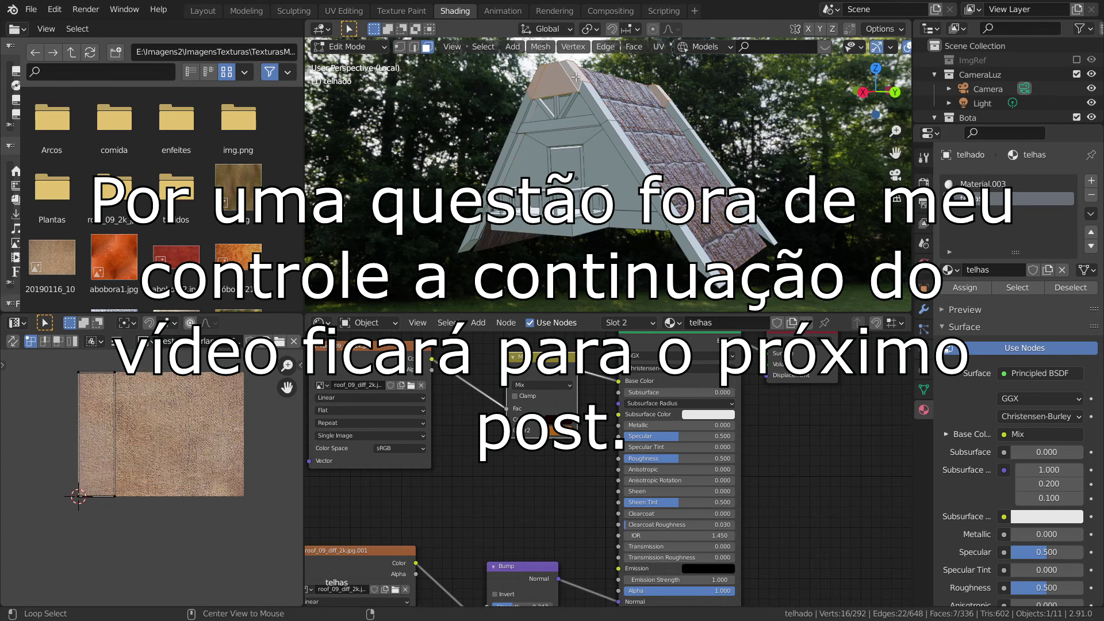
left_click(601, 105, "alt")
left_click(628, 152, "alt+shift")
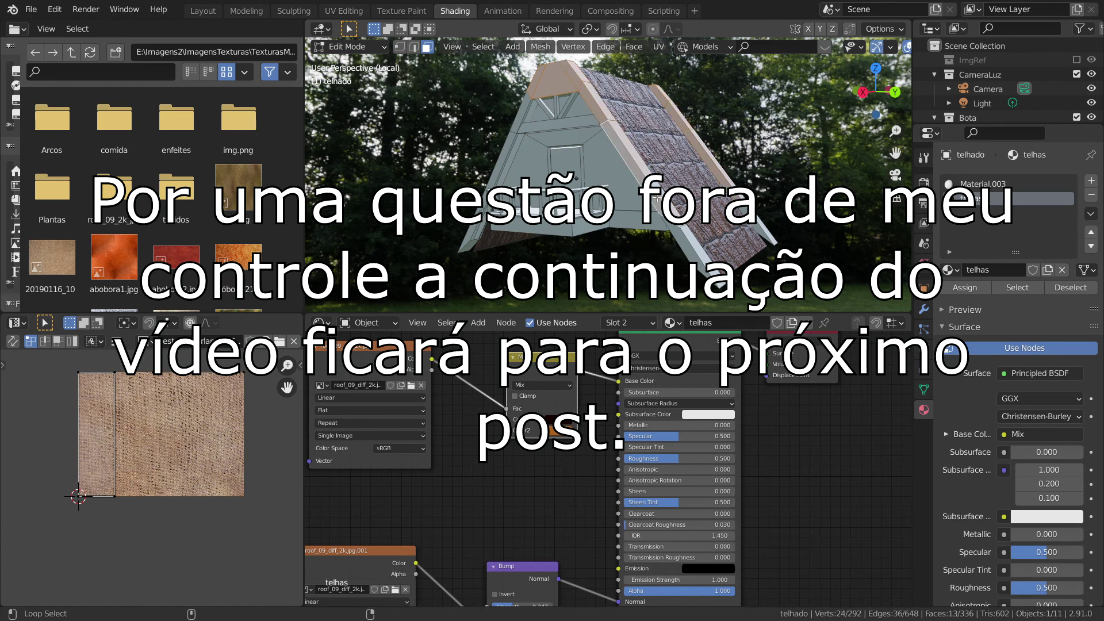
left_click(623, 153, "alt+shift")
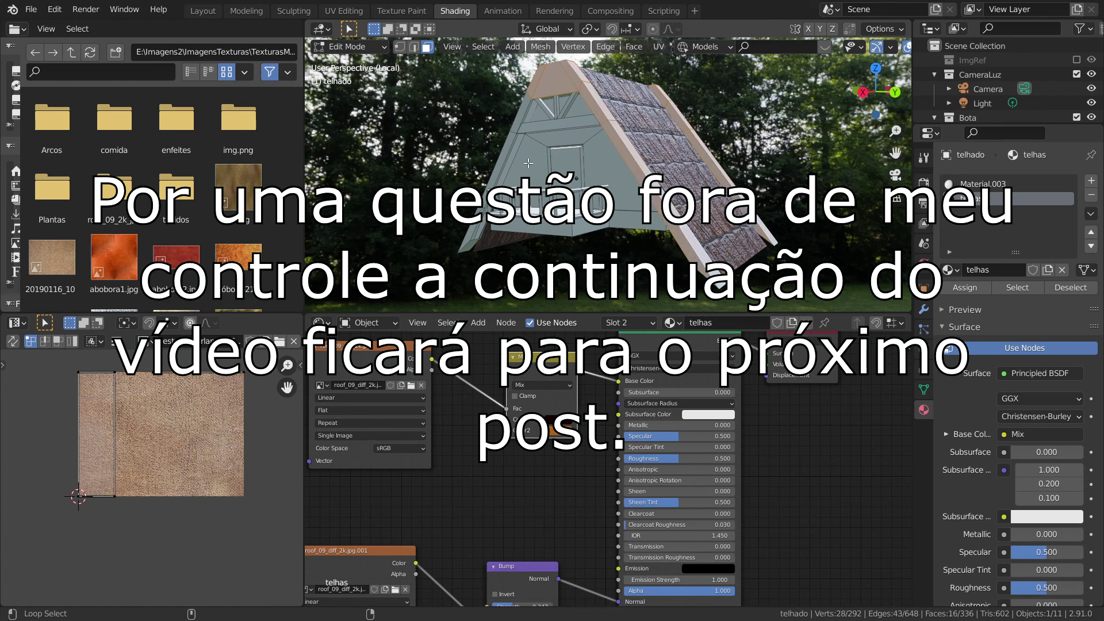
left_click(516, 119, "alt+shift")
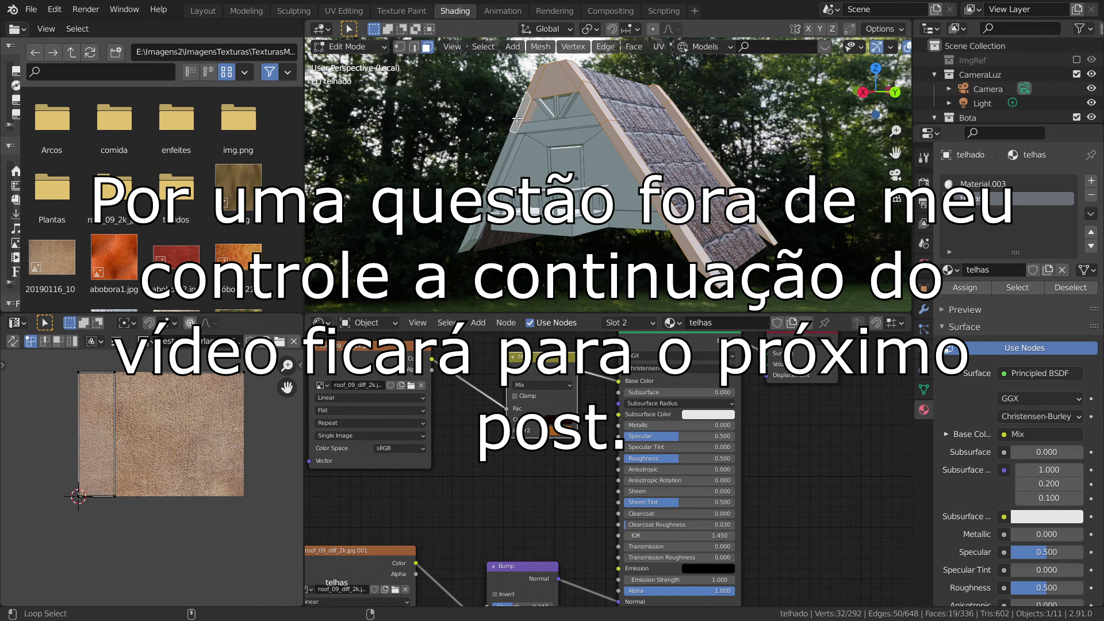
left_click(505, 147, "alt+shift")
left_click(471, 228, "alt+shift")
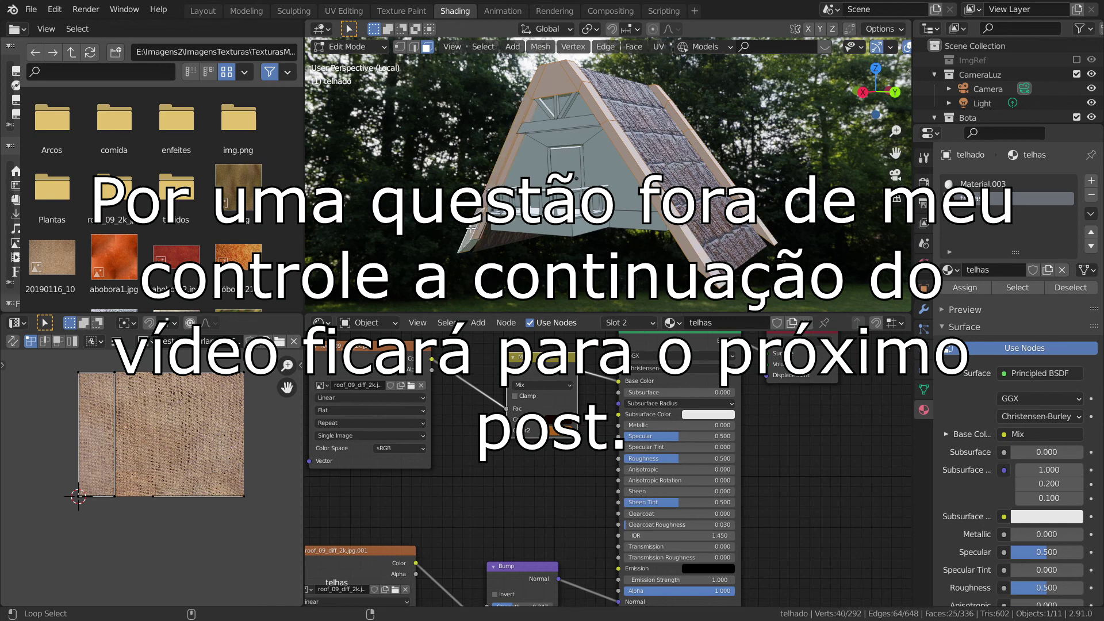
left_click(470, 247, "shift")
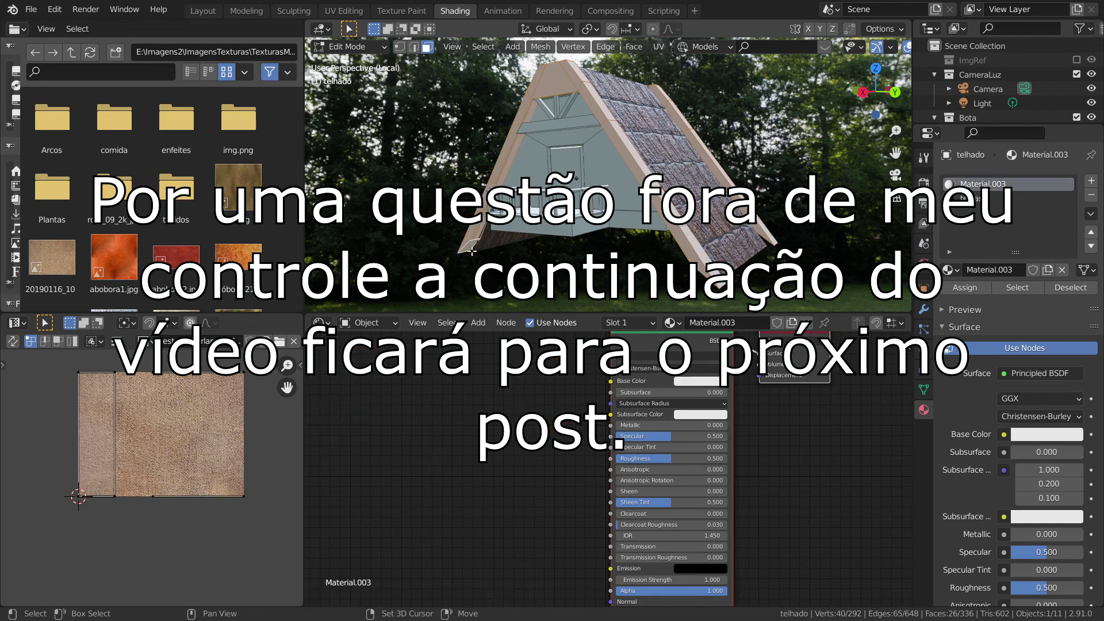
mouse_move(472, 250)
middle_mouse_down()
mouse_move(697, 219)
mouse_move(661, 227)
middle_mouse_up()
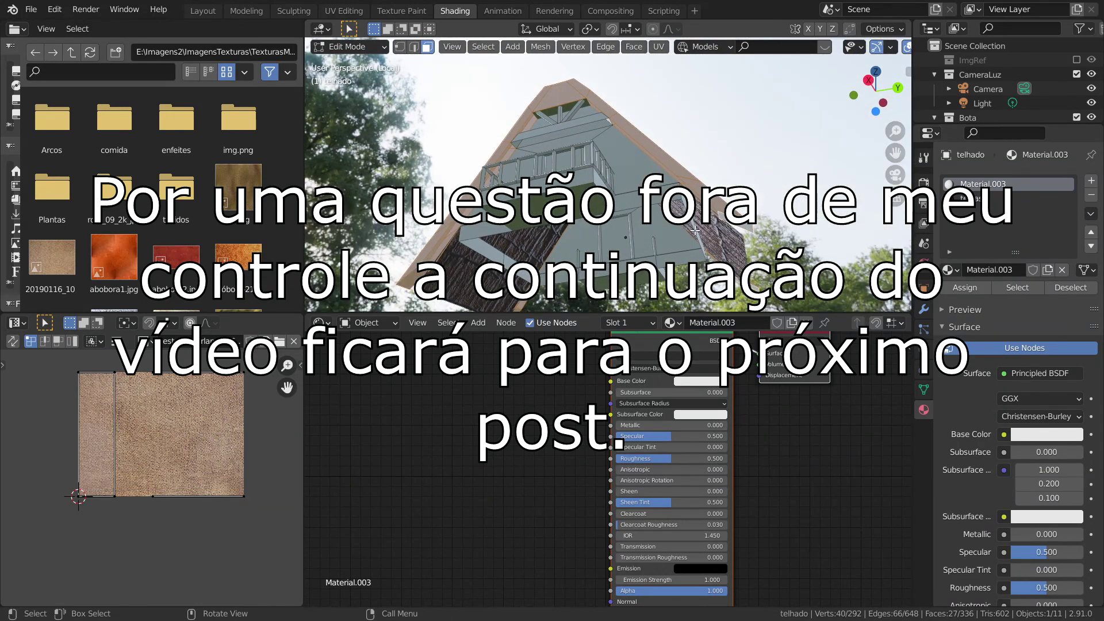